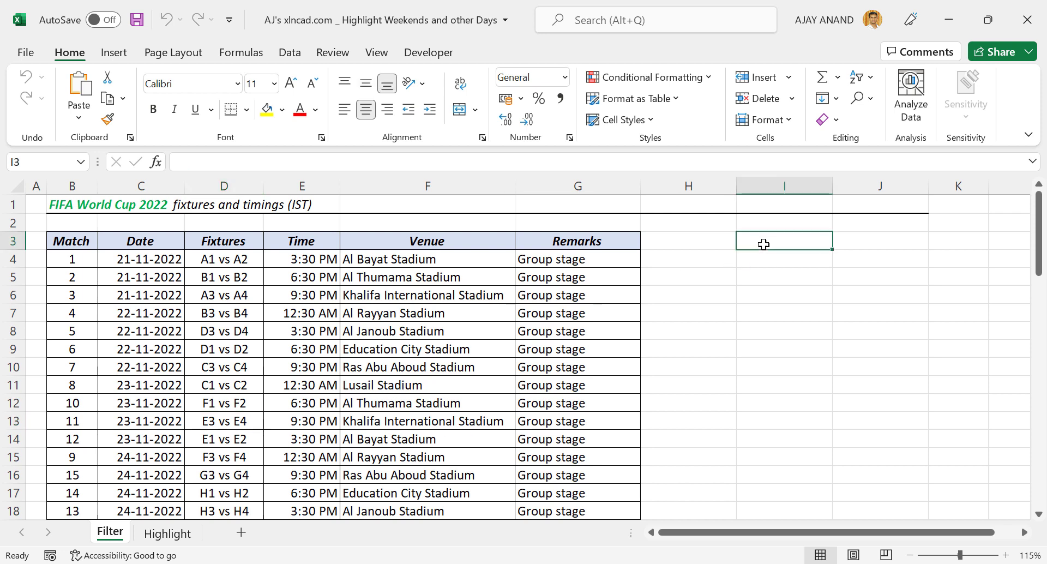
Step: Enter the header Day in I3 and the weekday formula =TEXT(C4,"DDDD") in I4
text(Day)
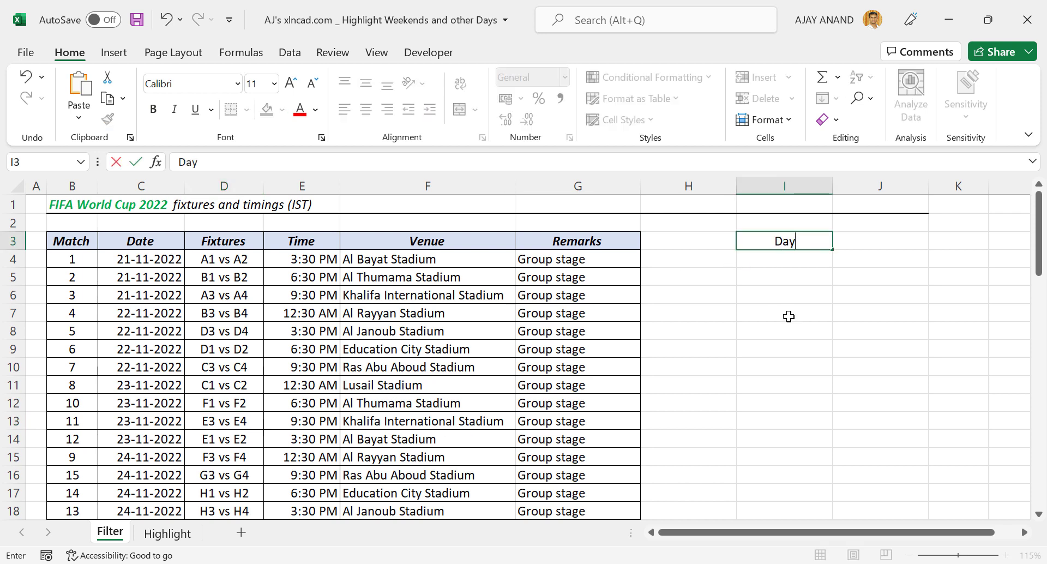
key(Return)
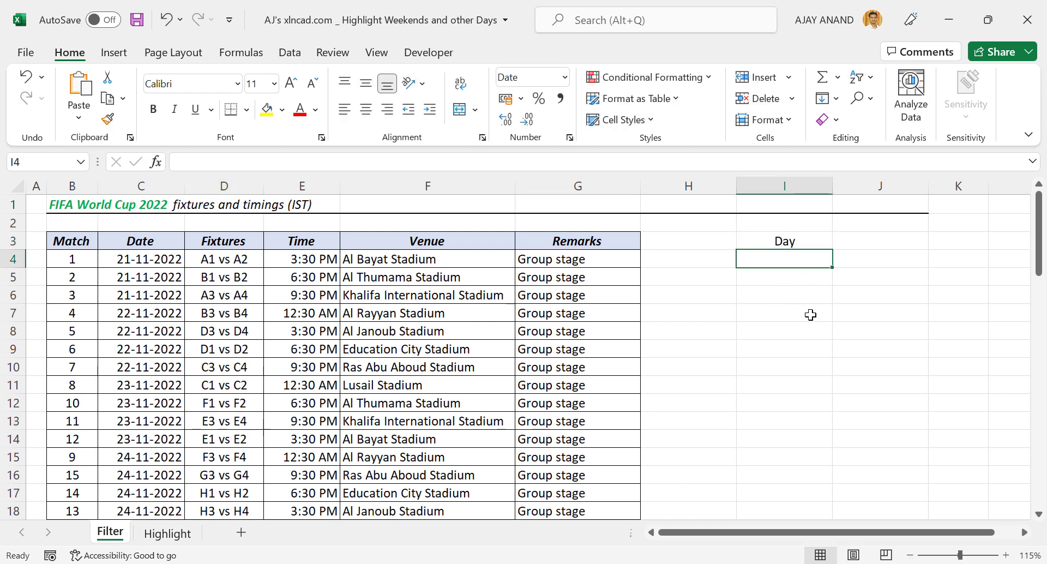
text(=)
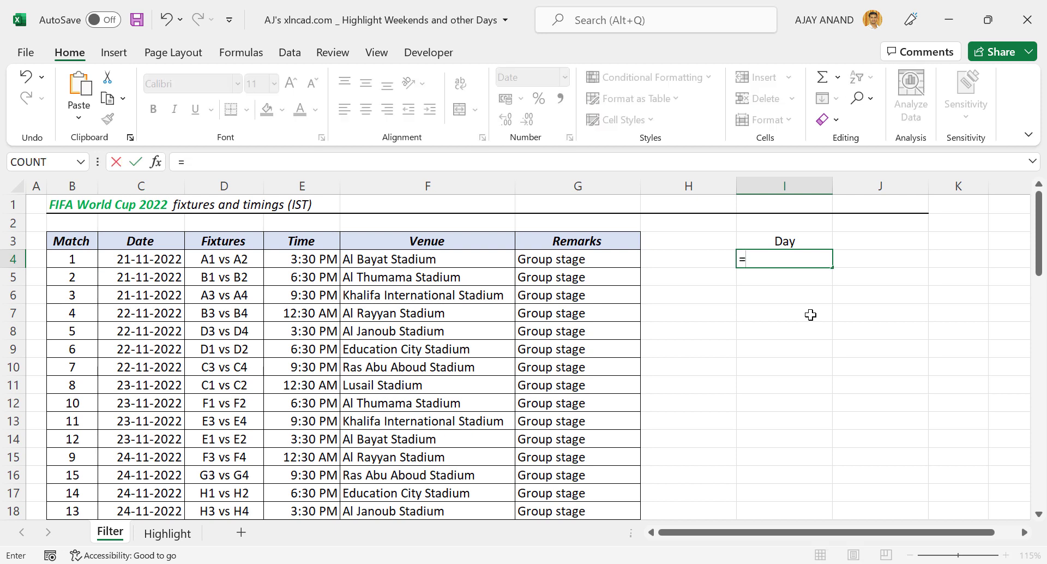
text(TEXT)
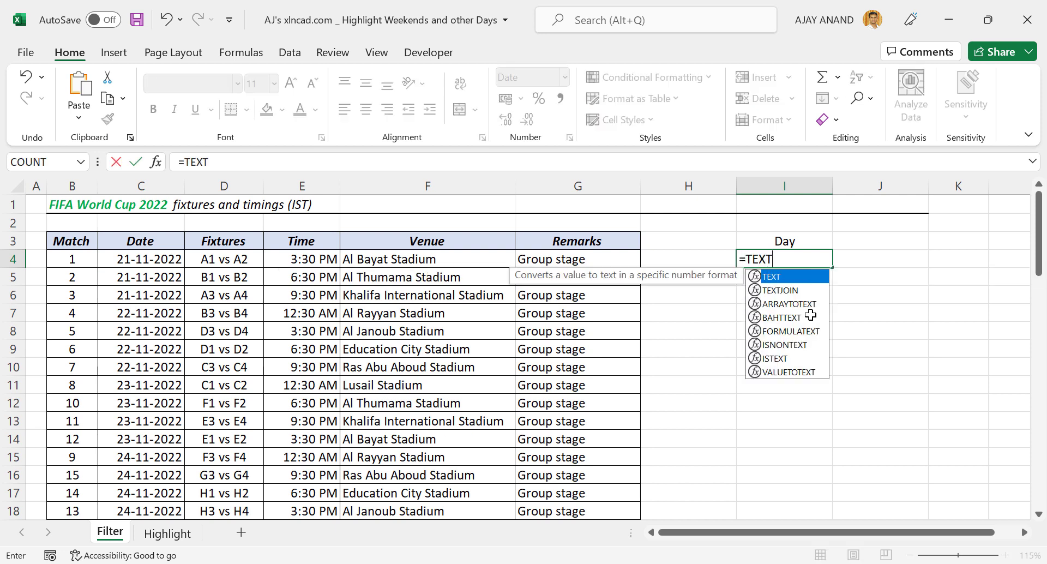
text(()
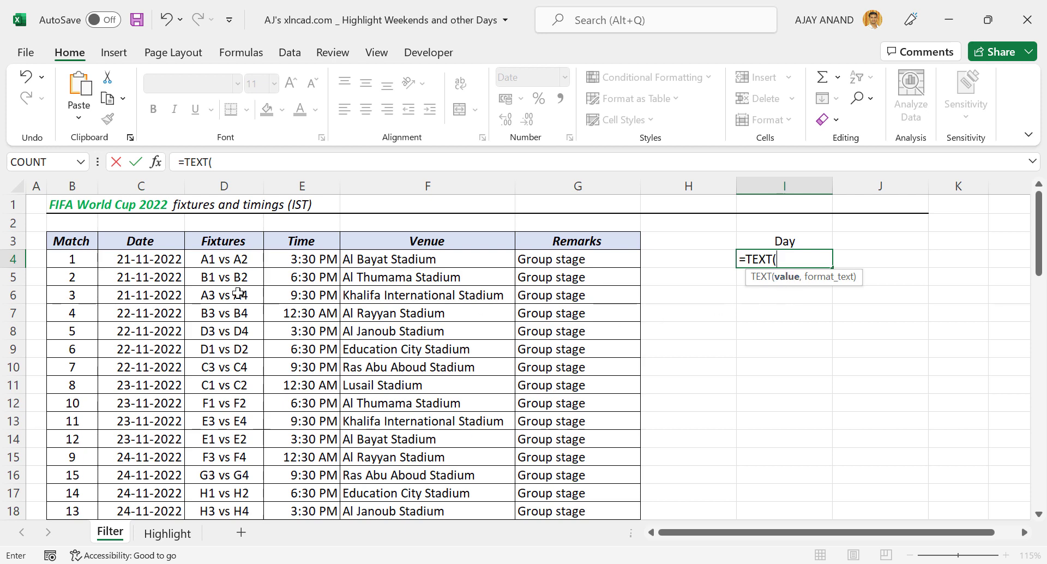
click(145, 263)
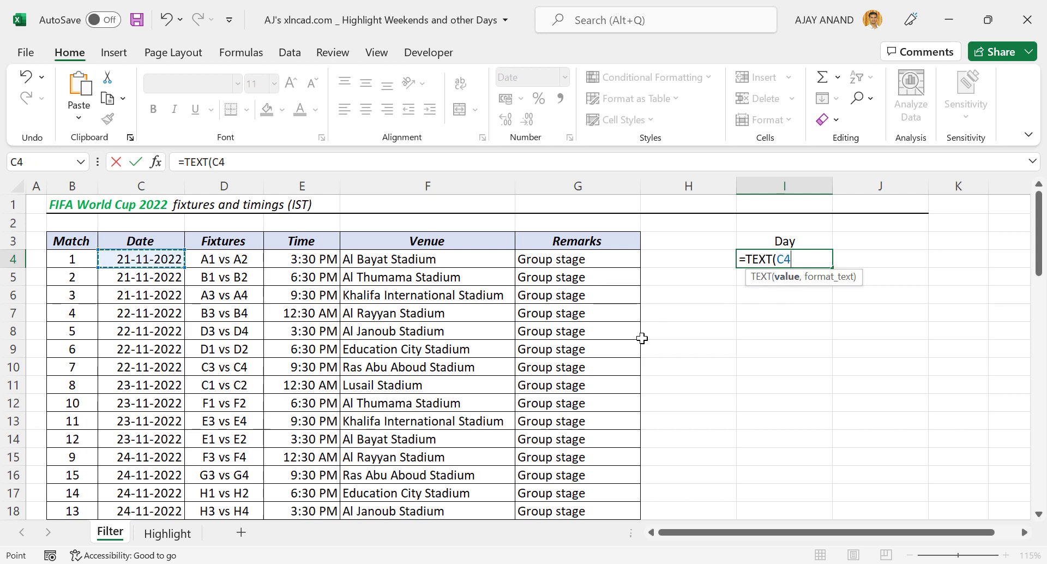
text(,)
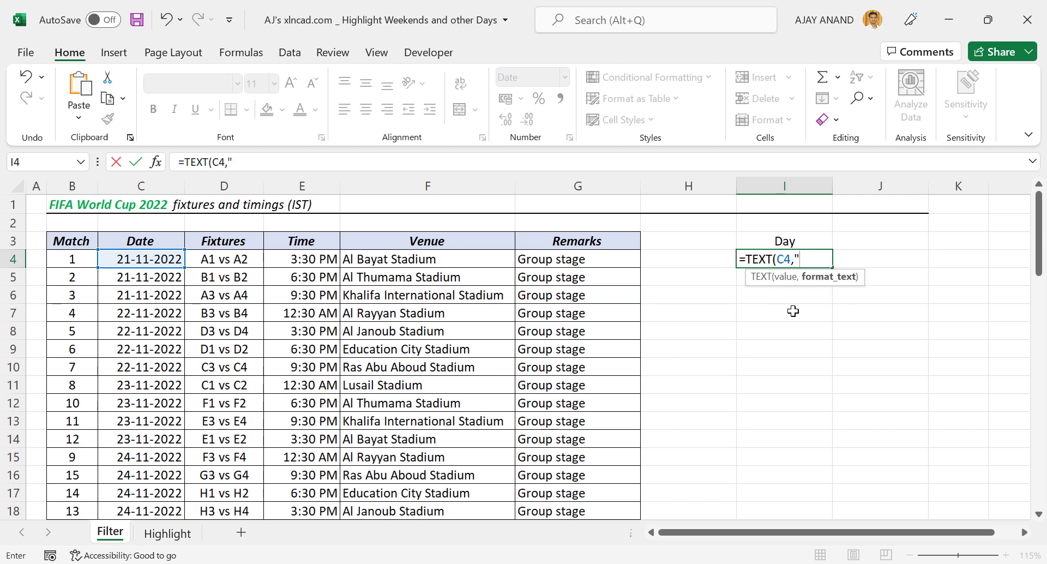
text("DDDD")
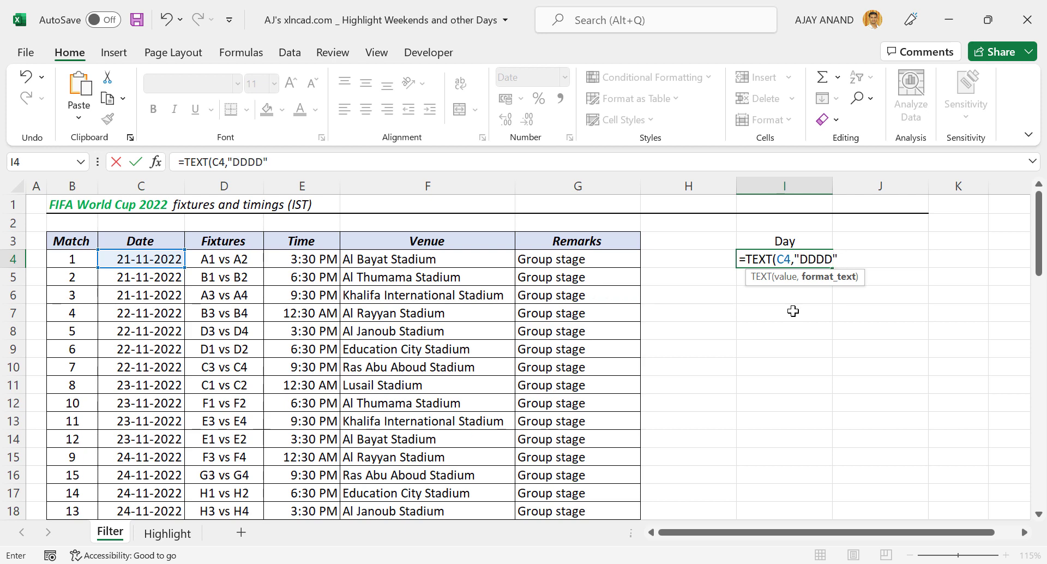
text())
key(Return)
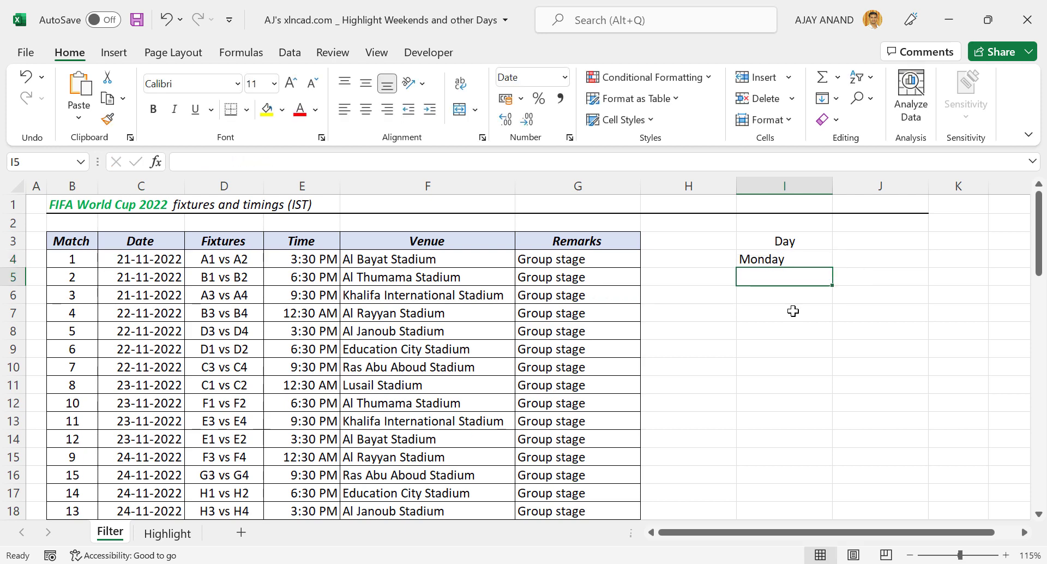
Step: Check the weekday of 21 November 2022 in the system calendar against the result in I4
click(803, 263)
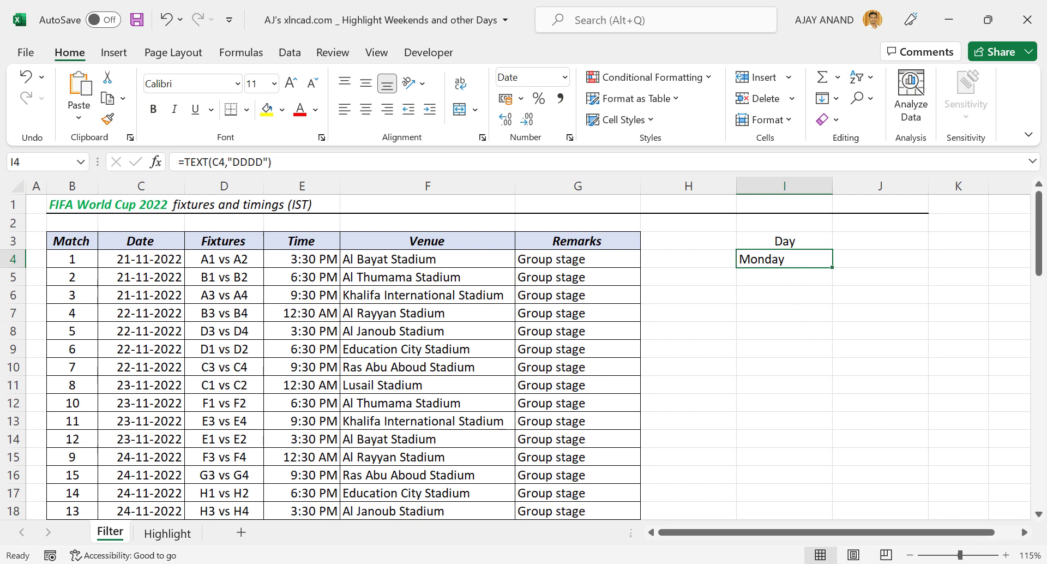
click(988, 563)
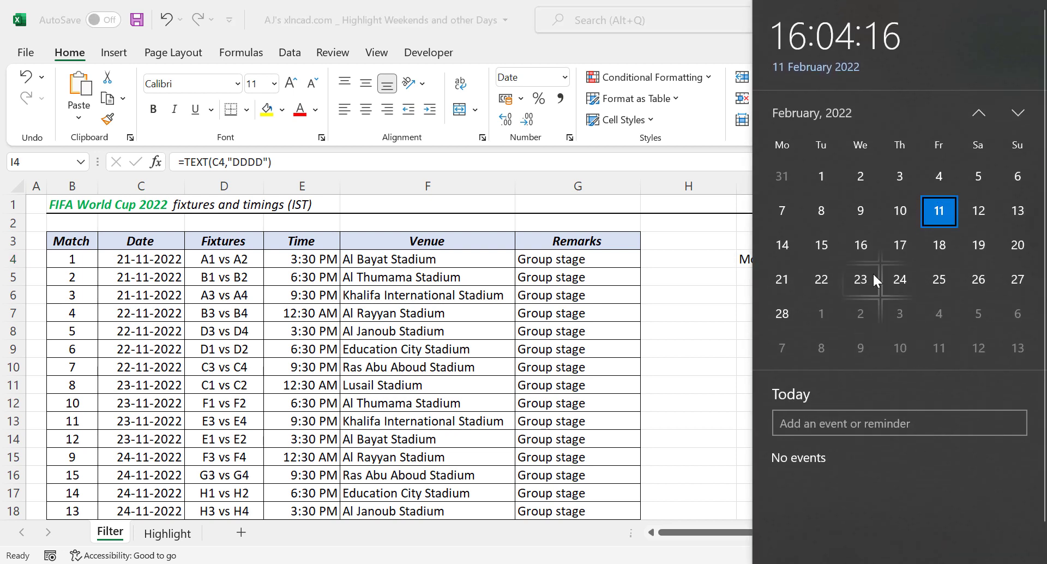
click(822, 113)
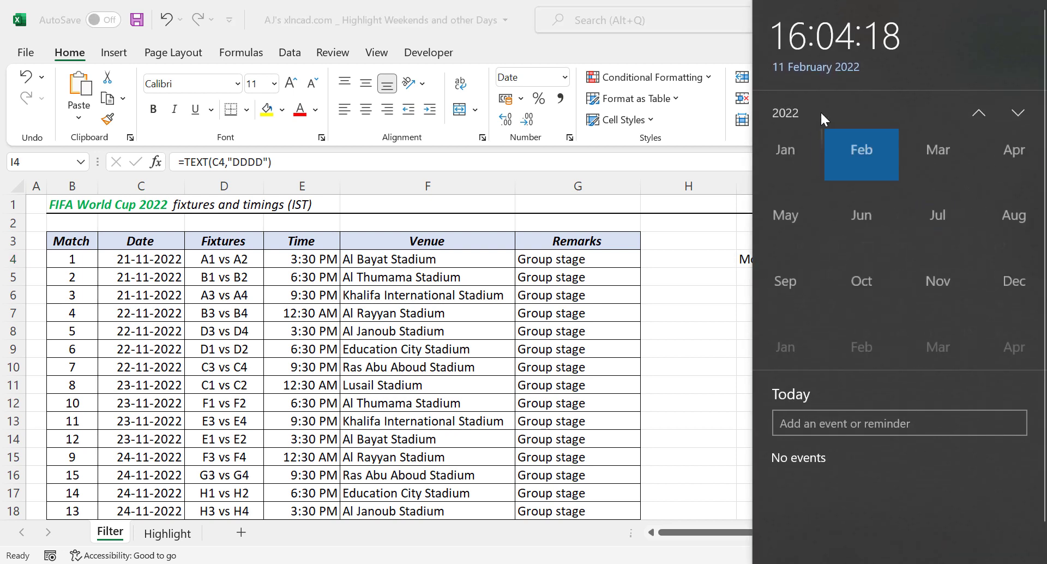
click(931, 279)
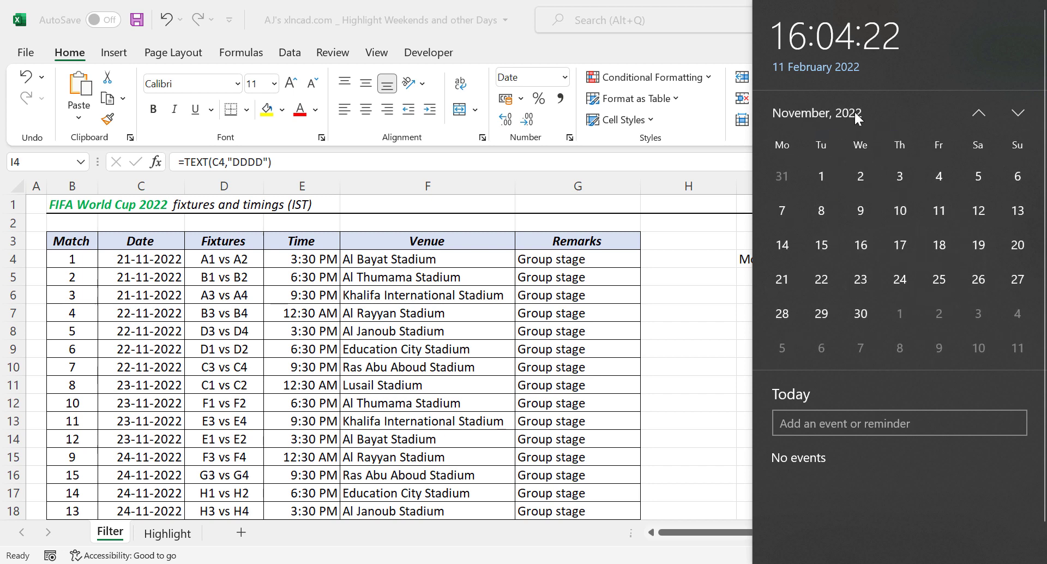
click(785, 282)
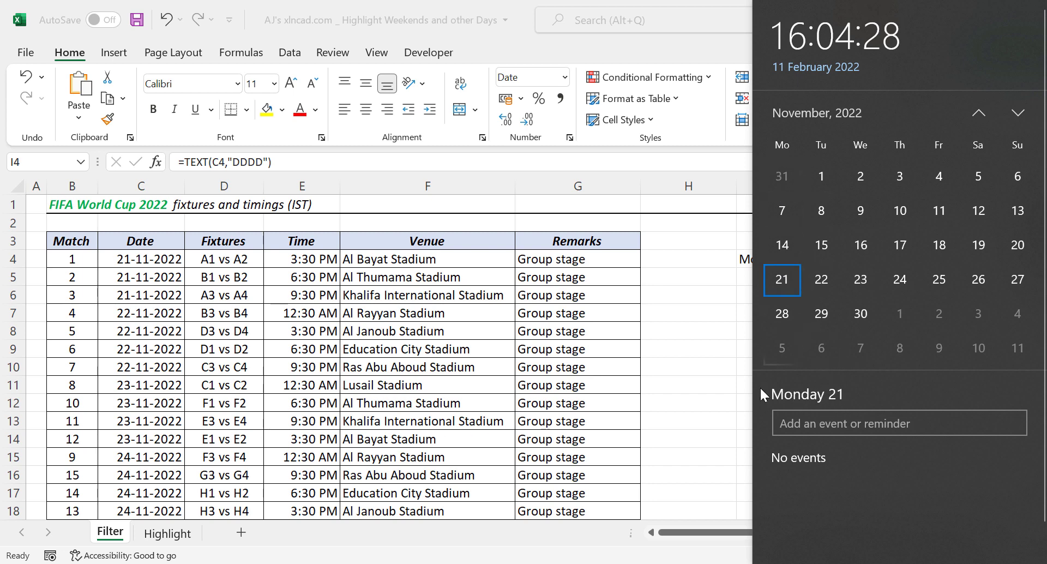
click(707, 343)
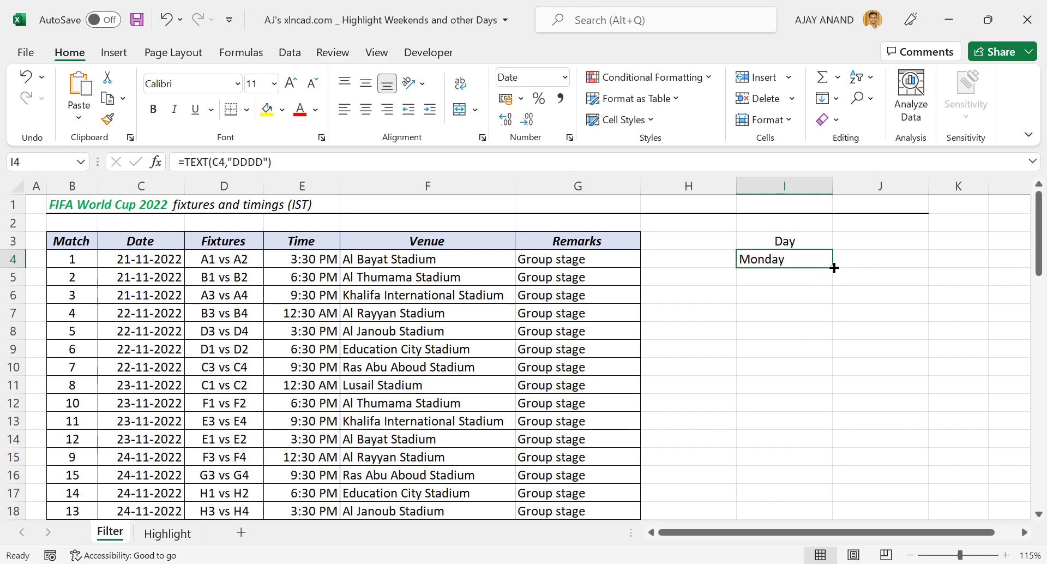
Step: Fill the weekday formula from I4 down to I67 and review the day names against the dates
drag(835, 267, 825, 459)
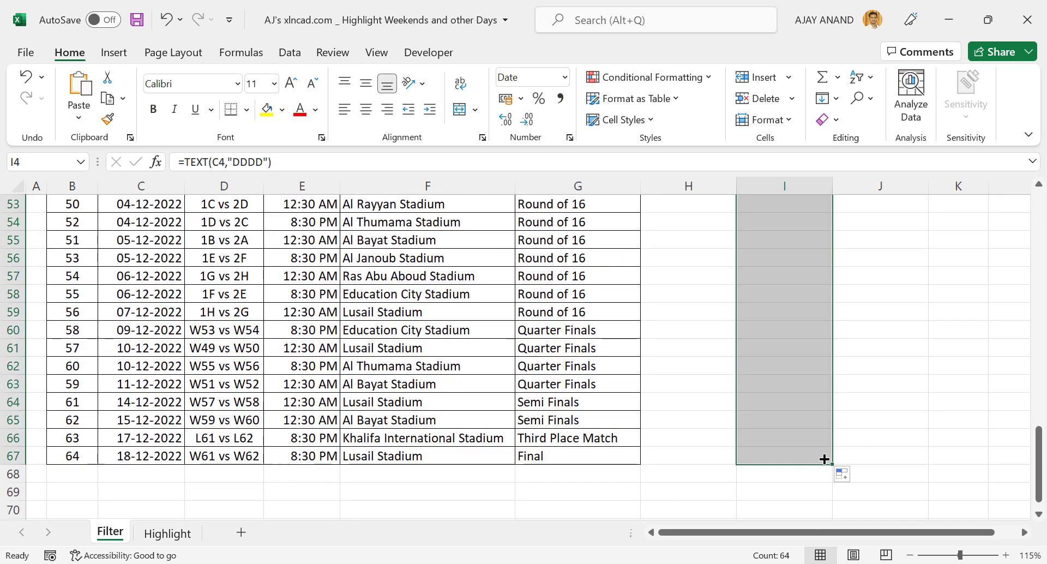
scroll(822, 436, up, 17)
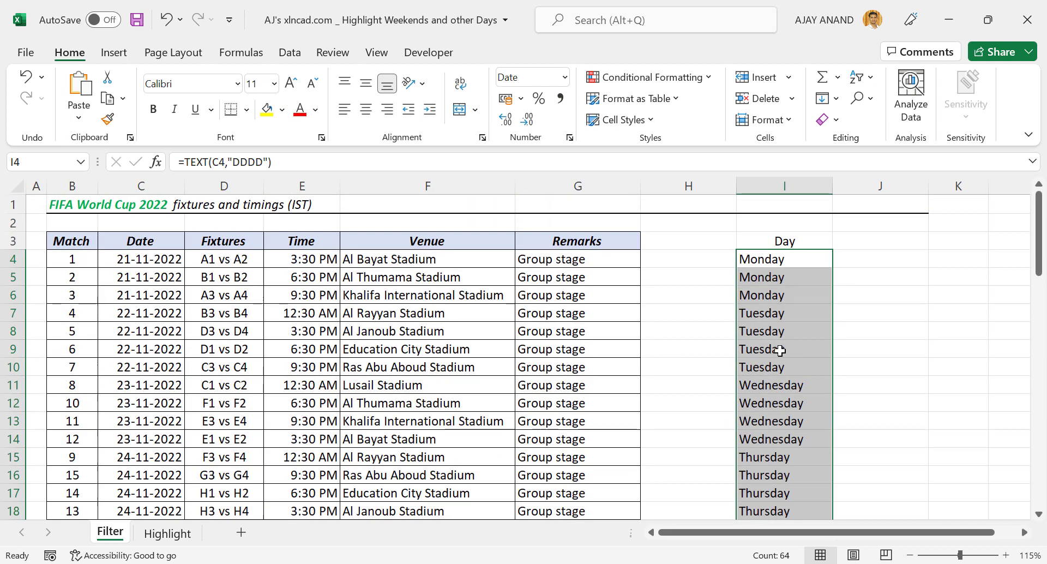
click(780, 331)
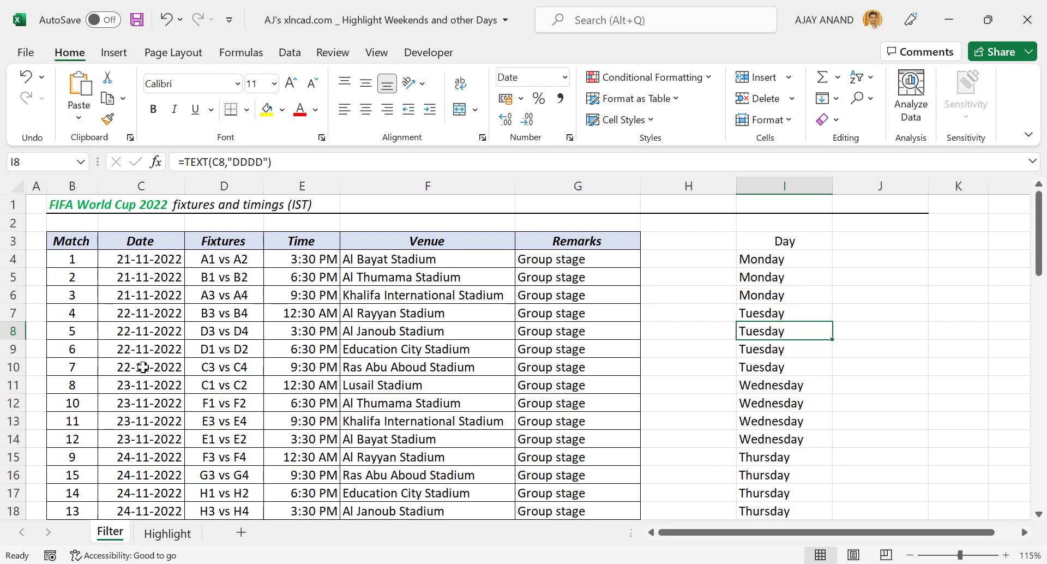
scroll(785, 376, down, 5)
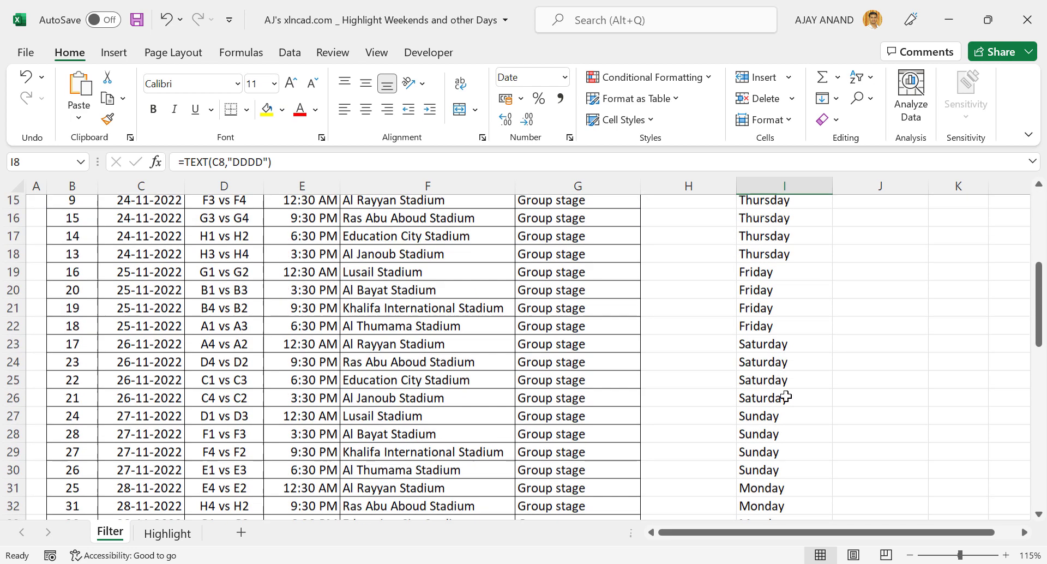
scroll(785, 401, down, 2)
scroll(784, 401, up, 2)
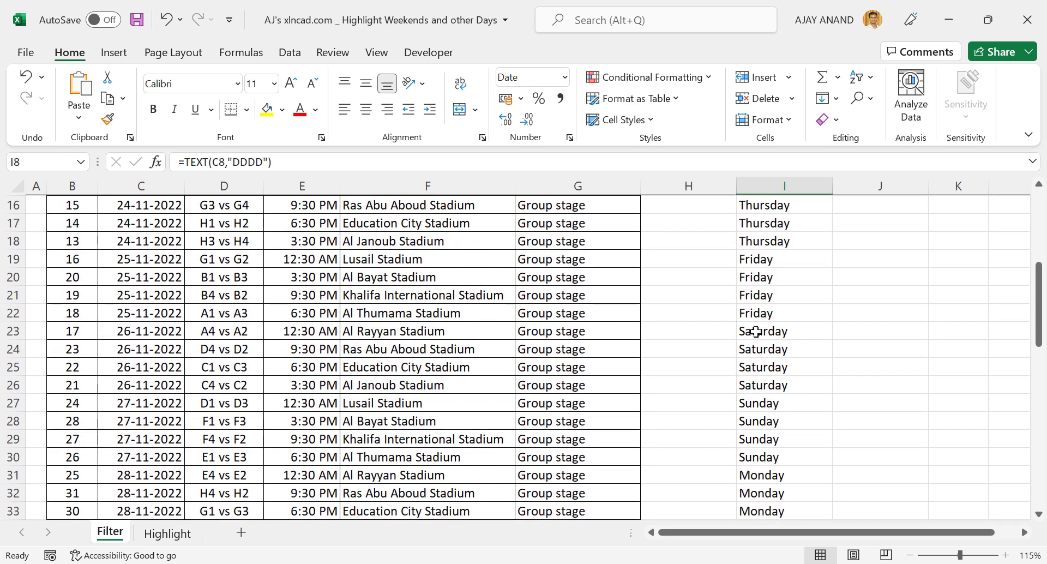
scroll(766, 371, down, 5)
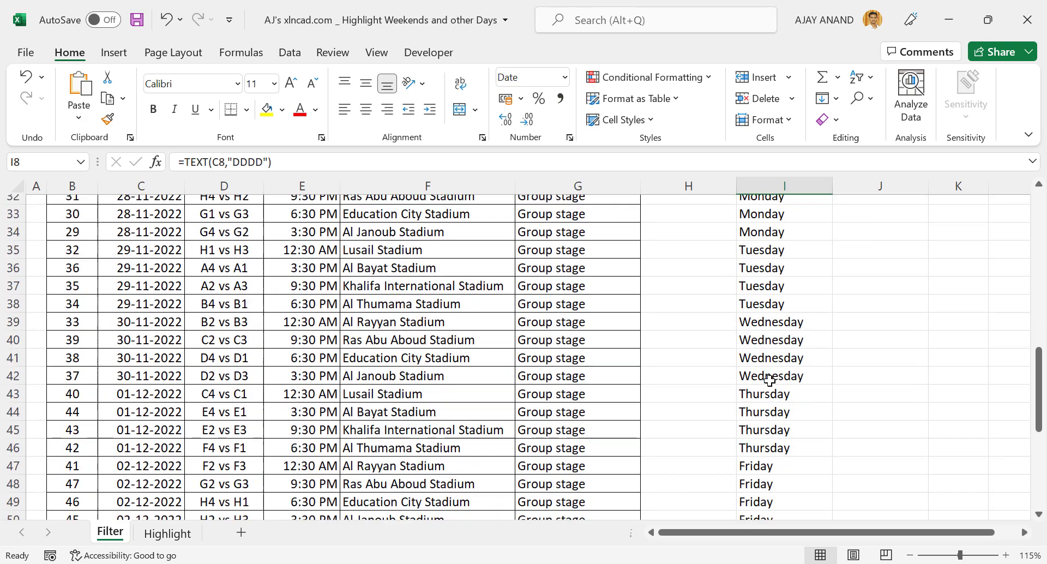
scroll(770, 380, down, 4)
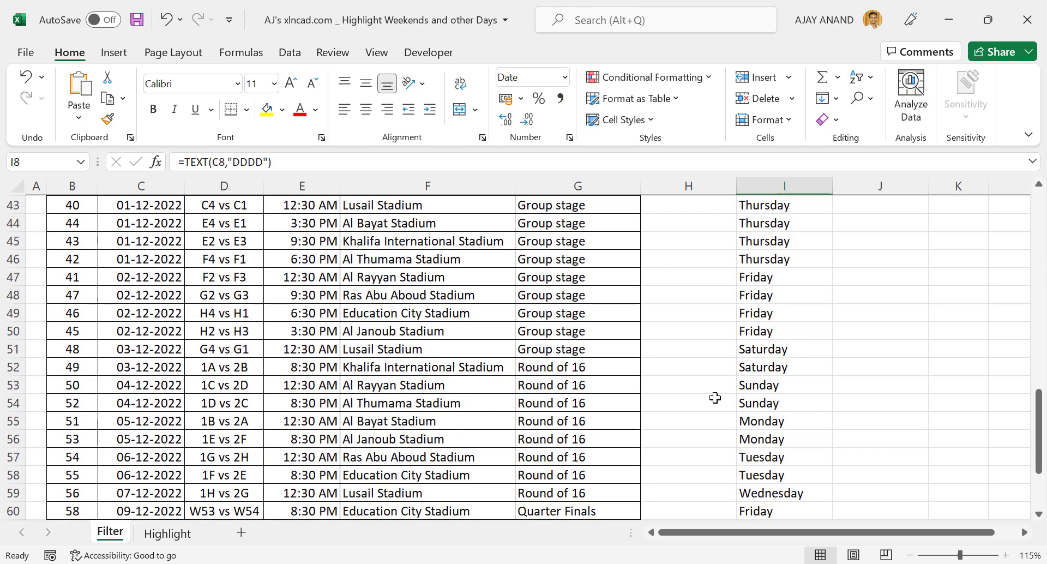
scroll(765, 387, up, 14)
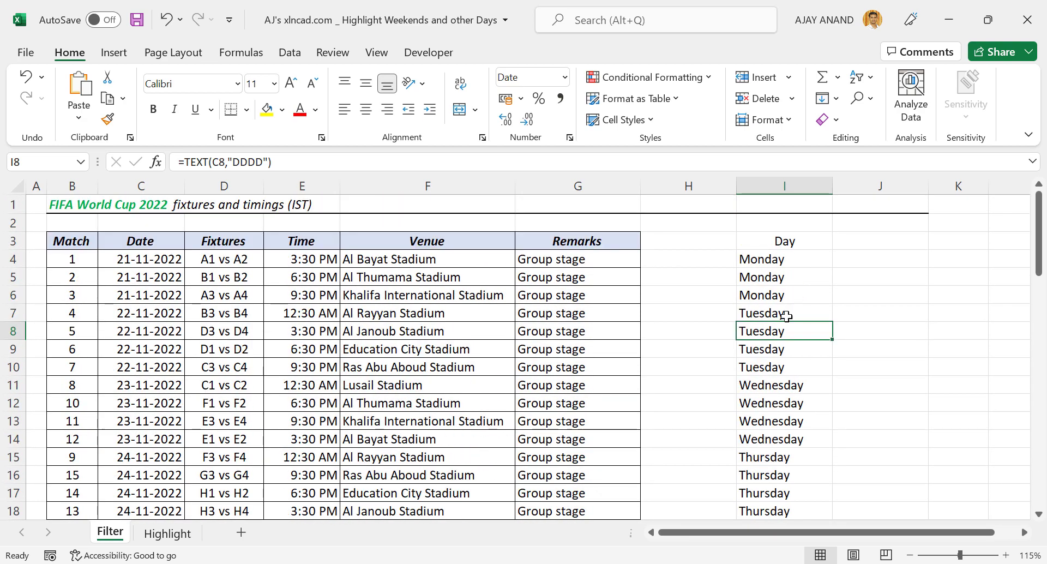
Step: Turn on a filter for the Day column with its header in I3
click(779, 242)
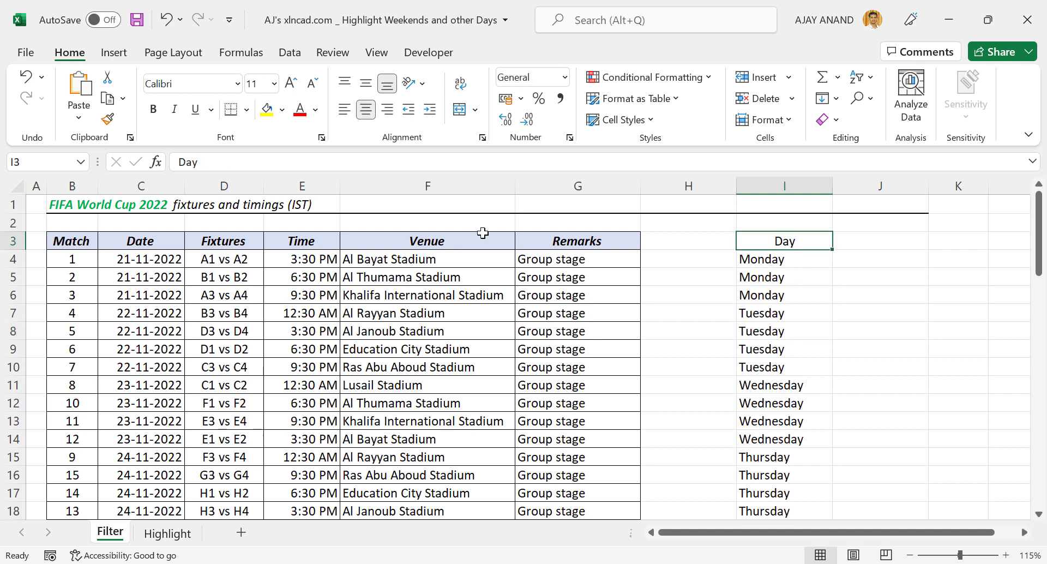
click(293, 56)
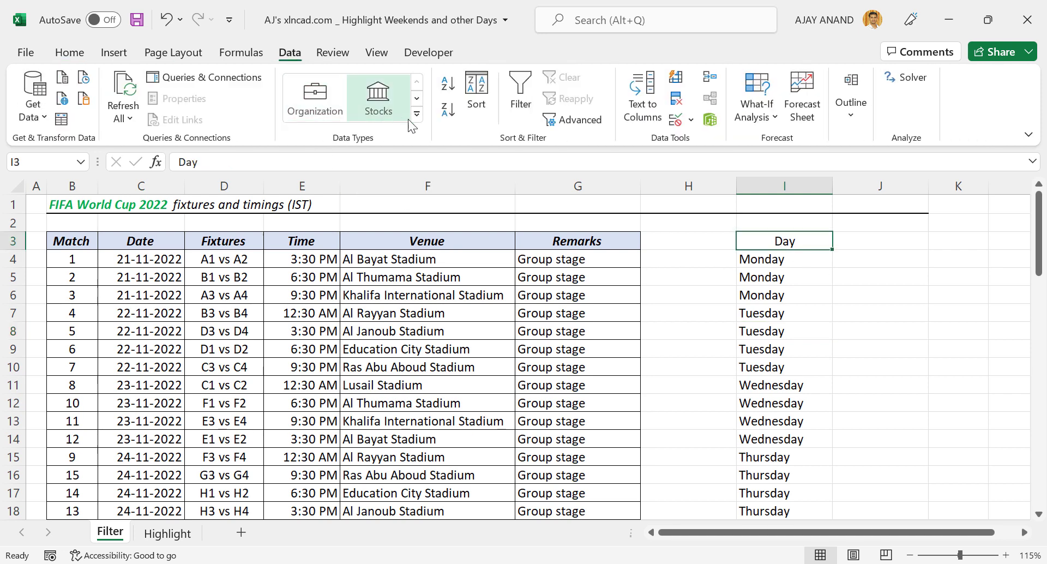
click(524, 106)
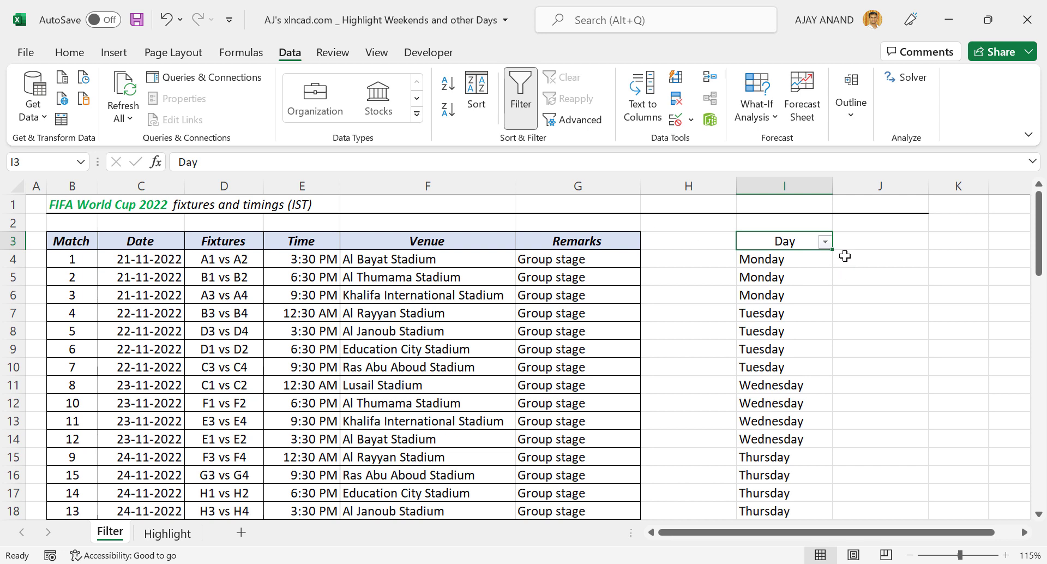
Step: Filter the Day column to show only Saturday and Sunday, and review the remaining fixtures
click(826, 243)
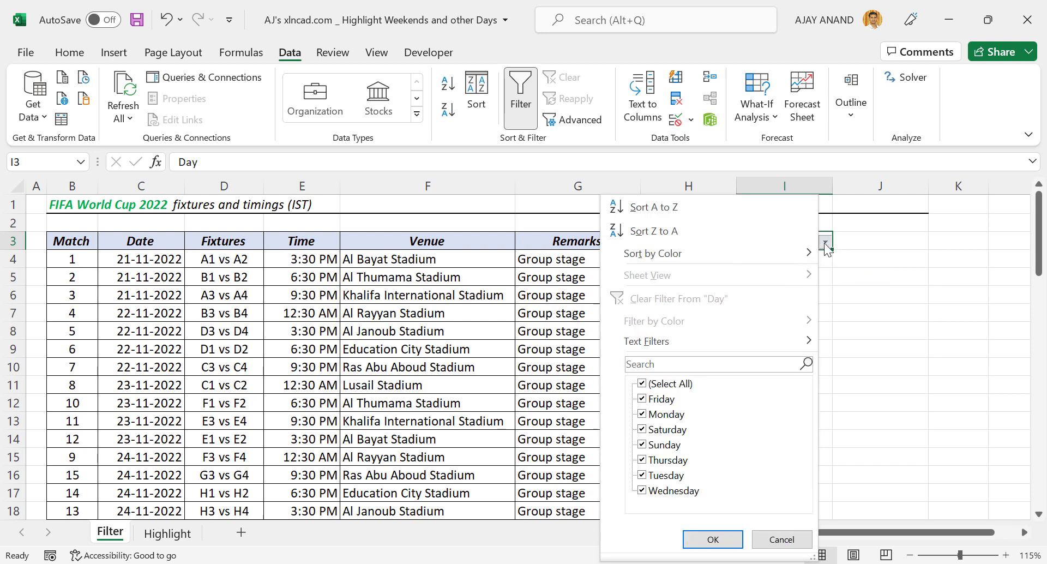
click(642, 384)
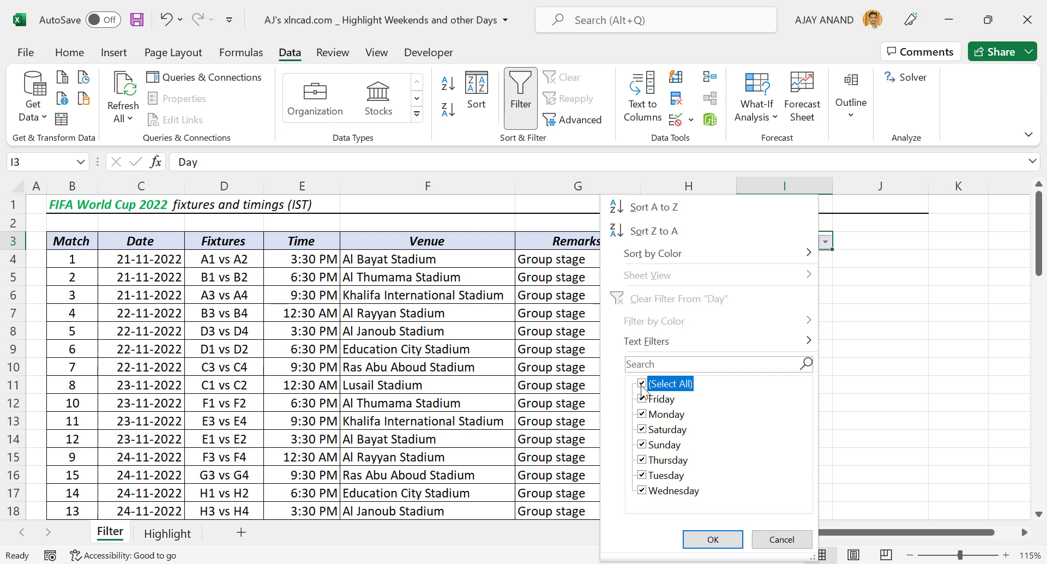
click(643, 431)
click(652, 450)
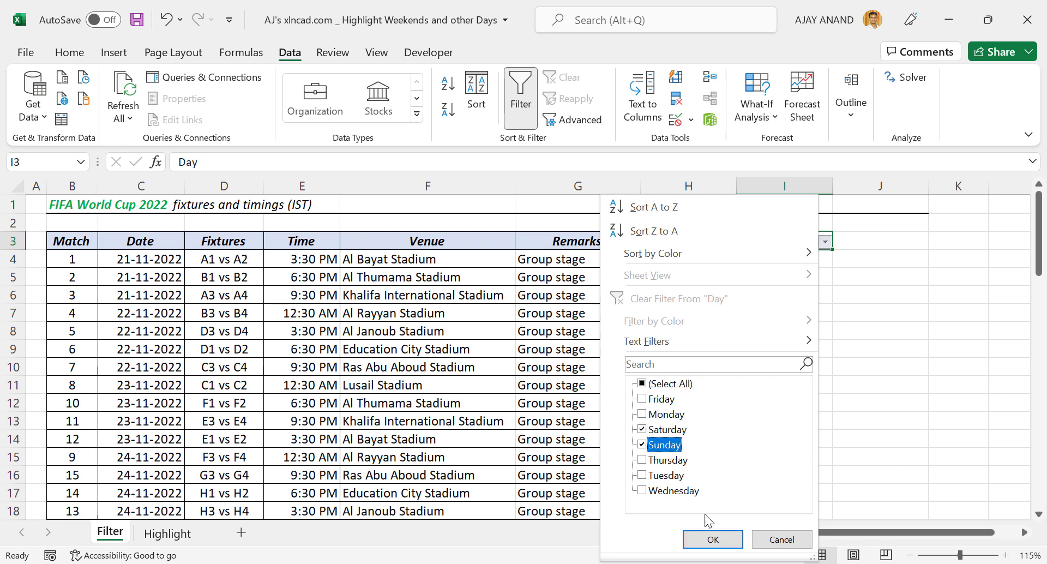
click(707, 539)
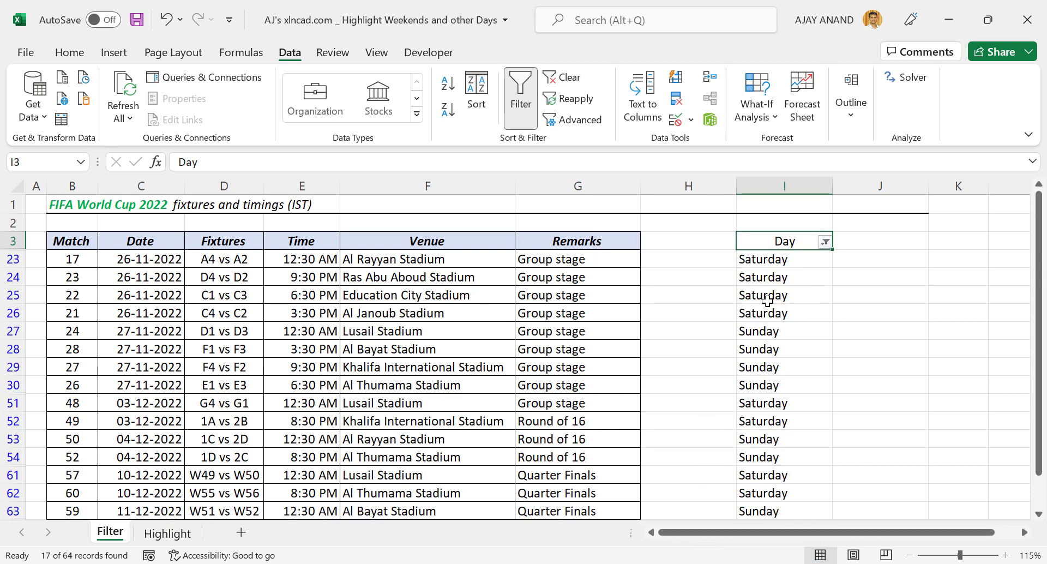
scroll(777, 316, down, 4)
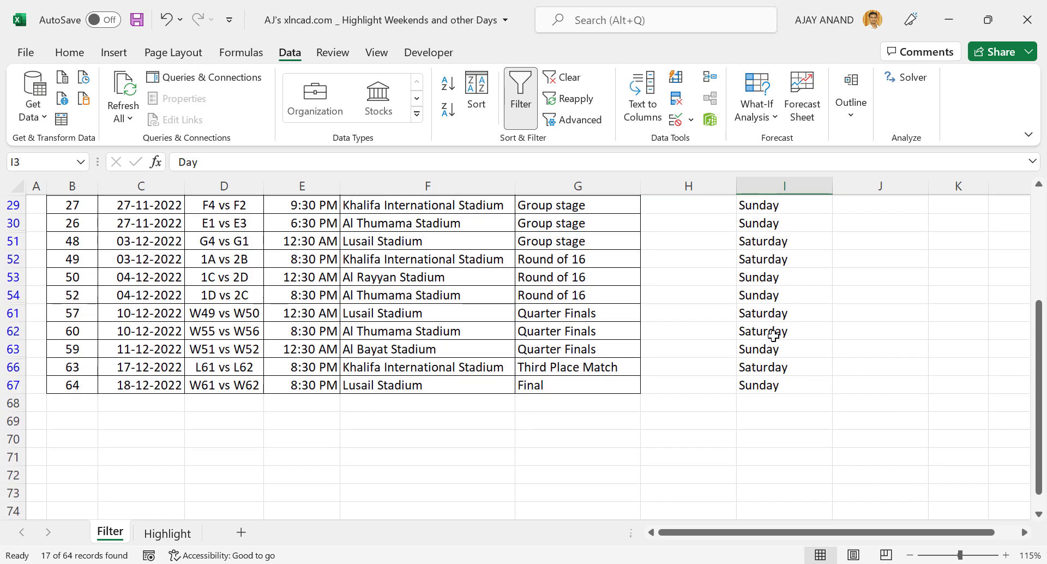
scroll(777, 321, up, 3)
scroll(775, 324, up, 1)
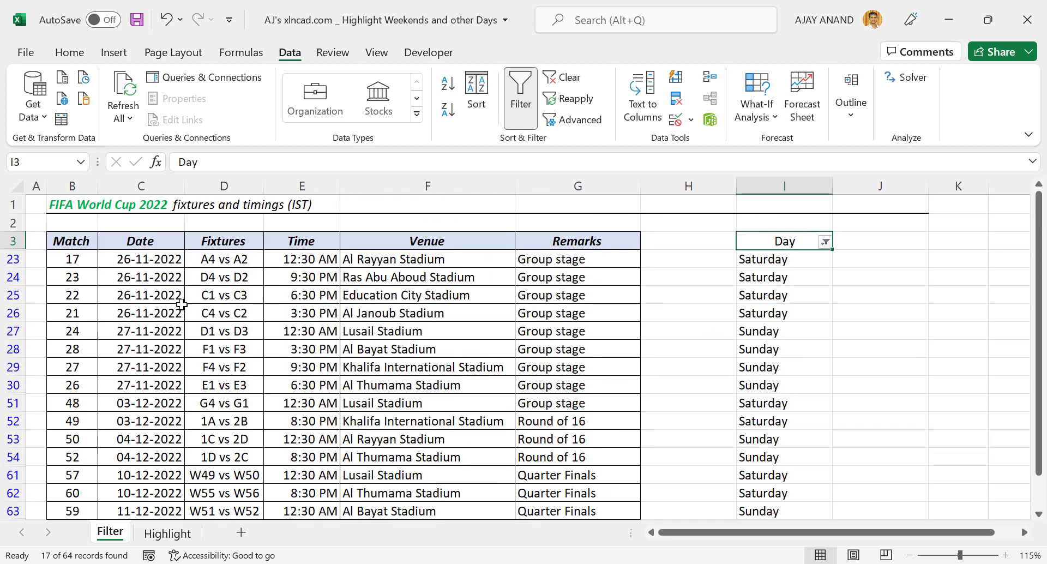
scroll(295, 319, down, 2)
scroll(286, 360, up, 2)
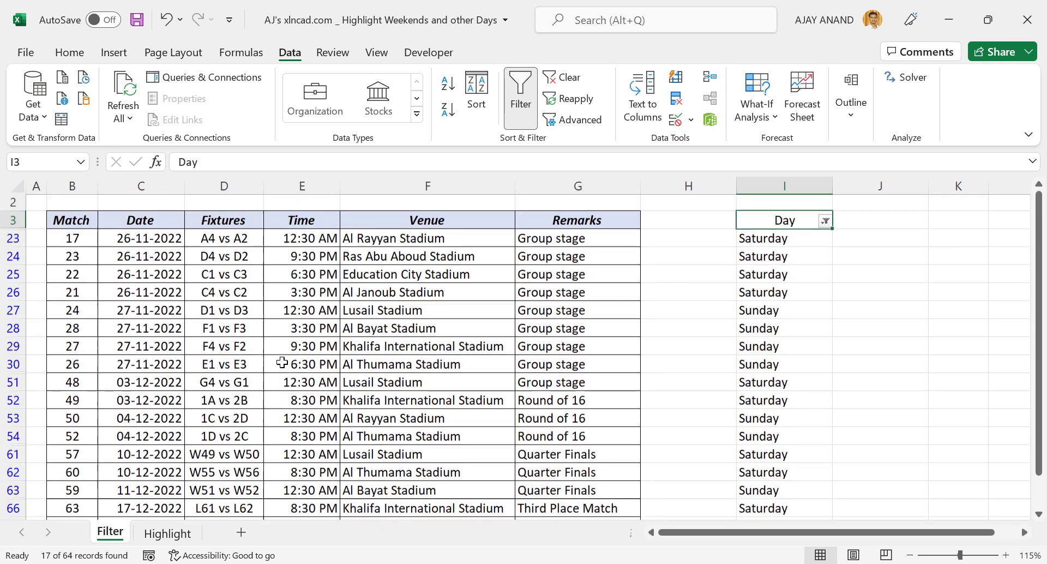
Step: Switch to the Highlight sheet and look through the dates in its fixtures table
click(168, 533)
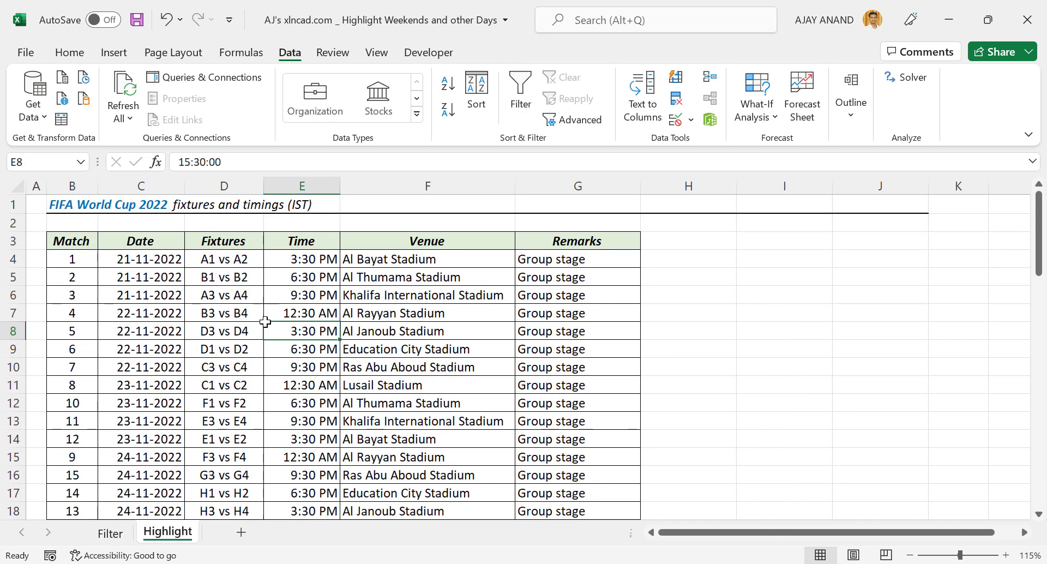
scroll(168, 334, down, 15)
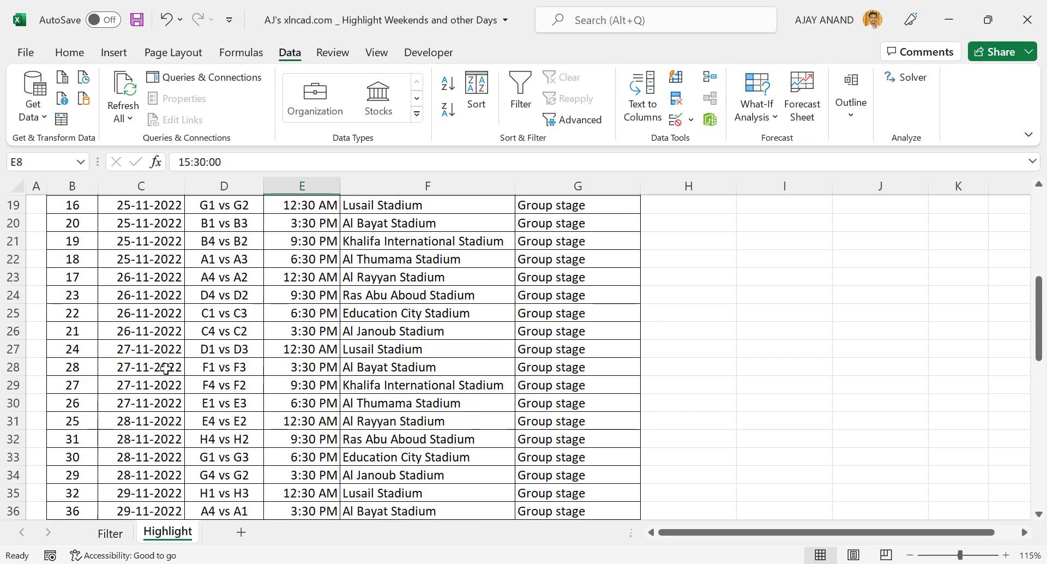
Step: Select all the fixture rows below the headers, range B4:G67, on the Highlight sheet
scroll(166, 373, down, 3)
scroll(166, 373, up, 18)
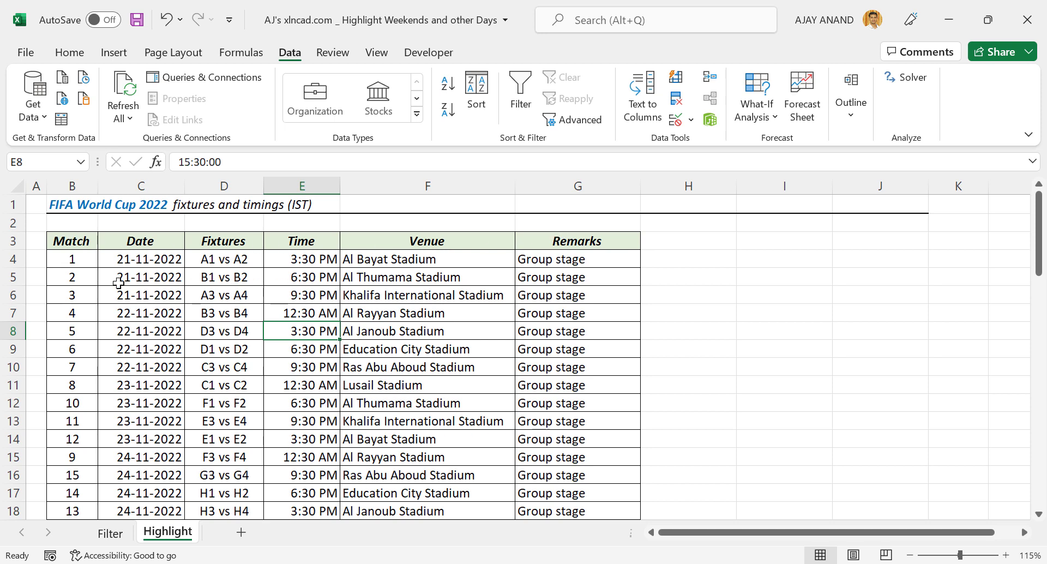
click(89, 264)
key(ctrl+shift+Down)
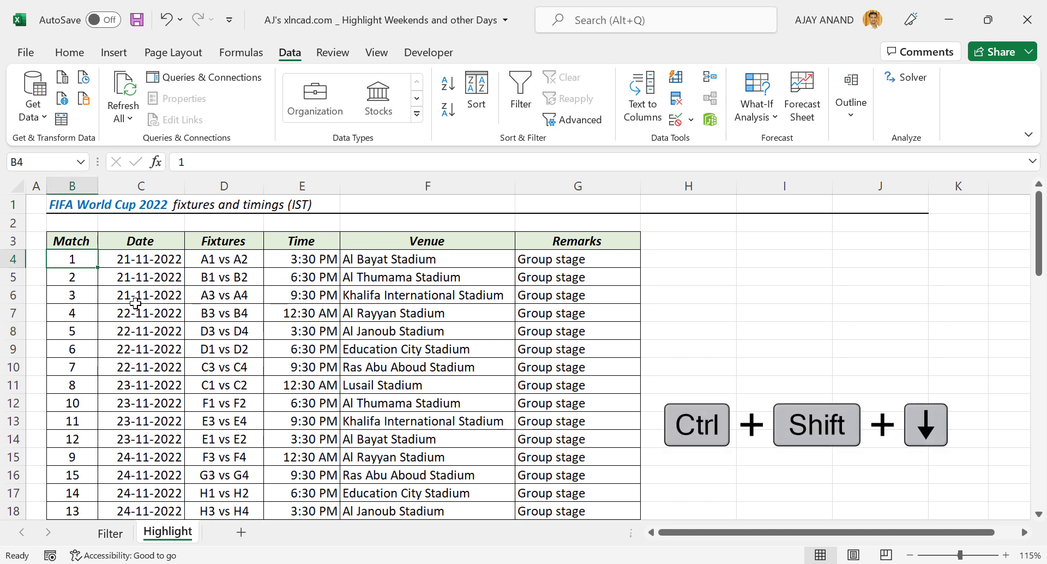
key(ctrl+shift+Right)
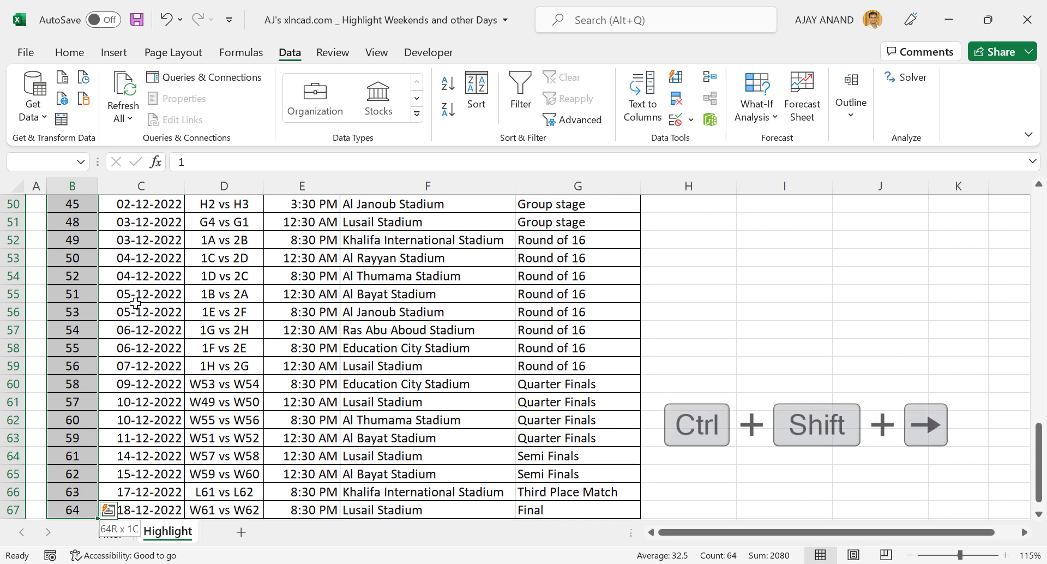
scroll(140, 303, down, 1)
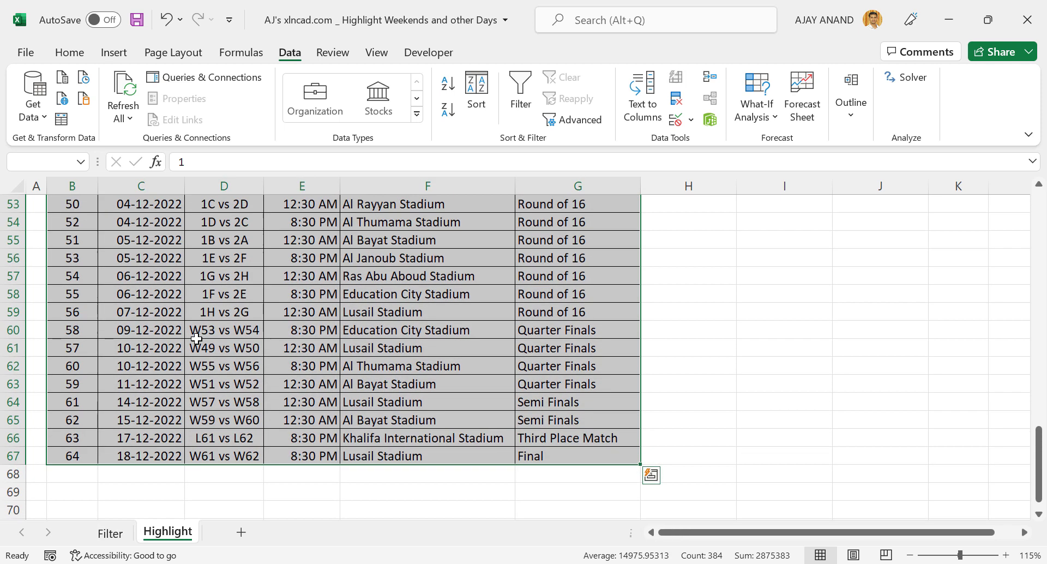
scroll(126, 289, up, 17)
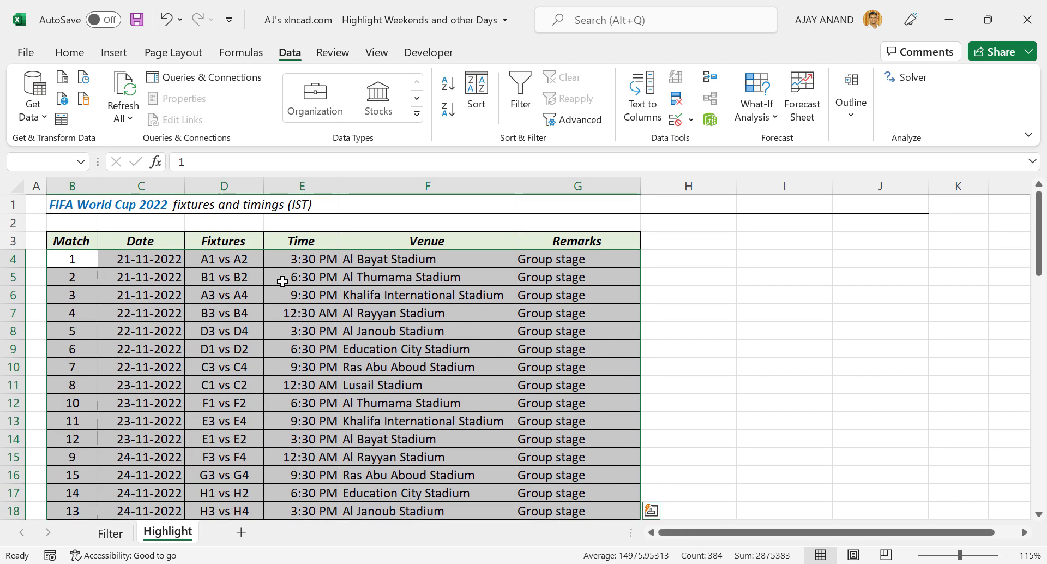
Step: Start a new conditional formatting rule for the selected fixtures that uses a formula to determine which cells to format
click(78, 55)
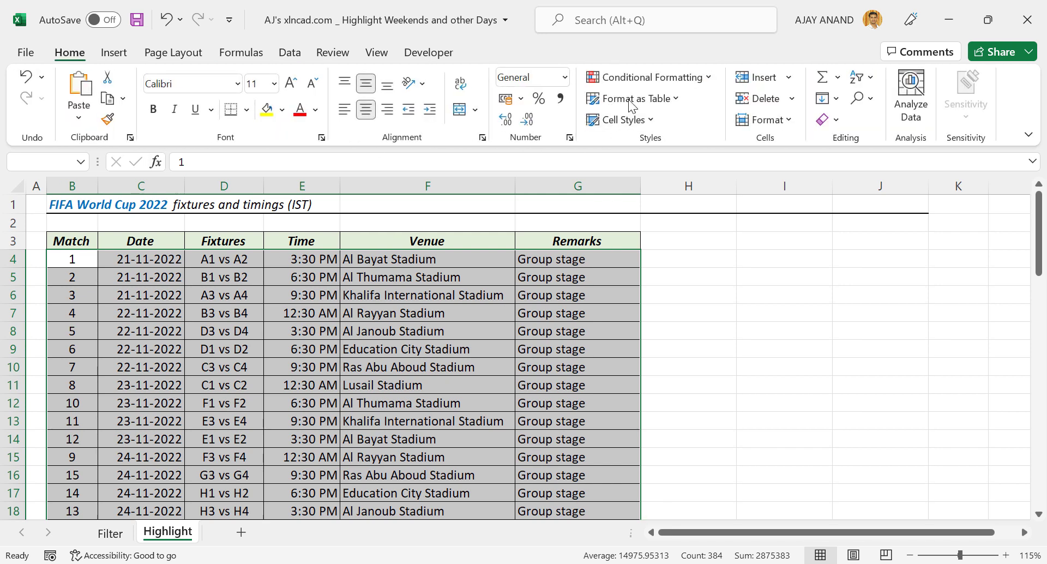
click(658, 79)
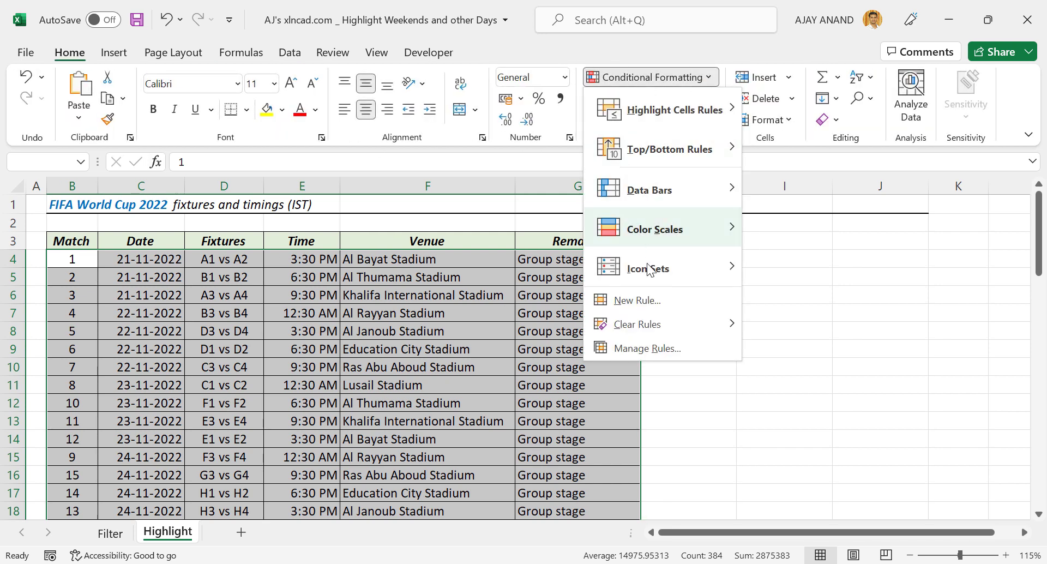
click(646, 304)
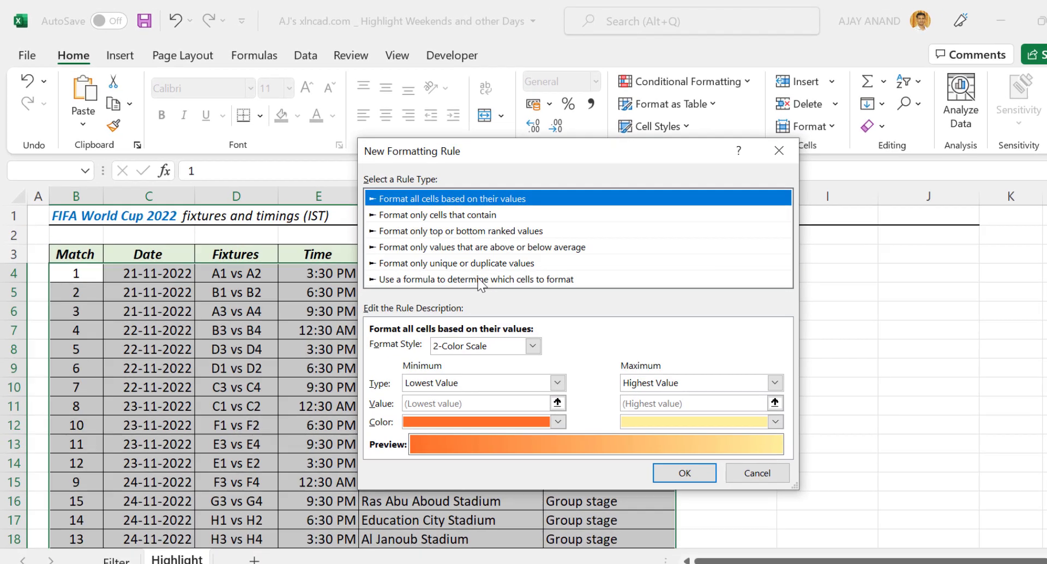
click(454, 265)
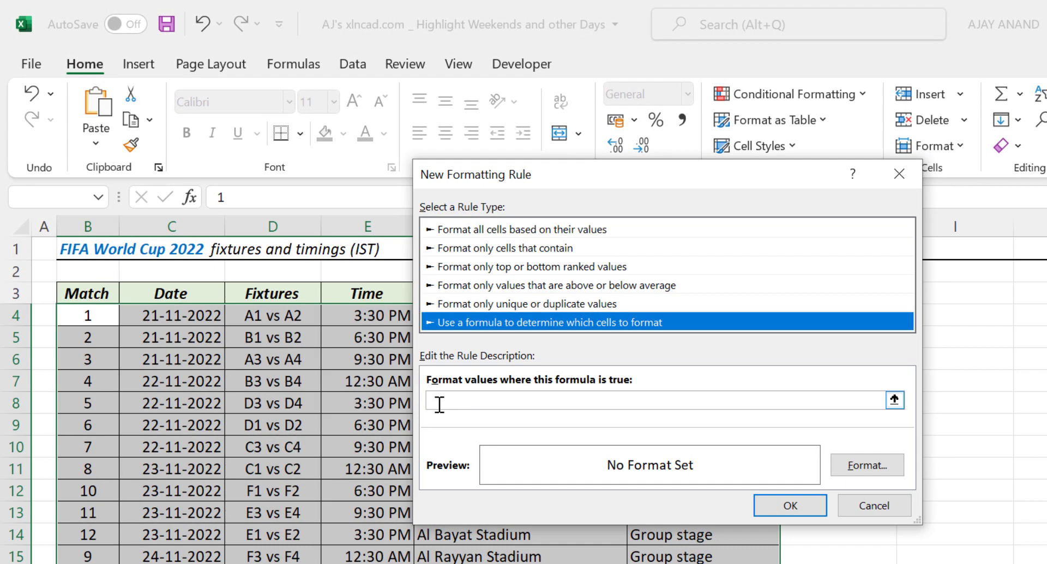
click(454, 397)
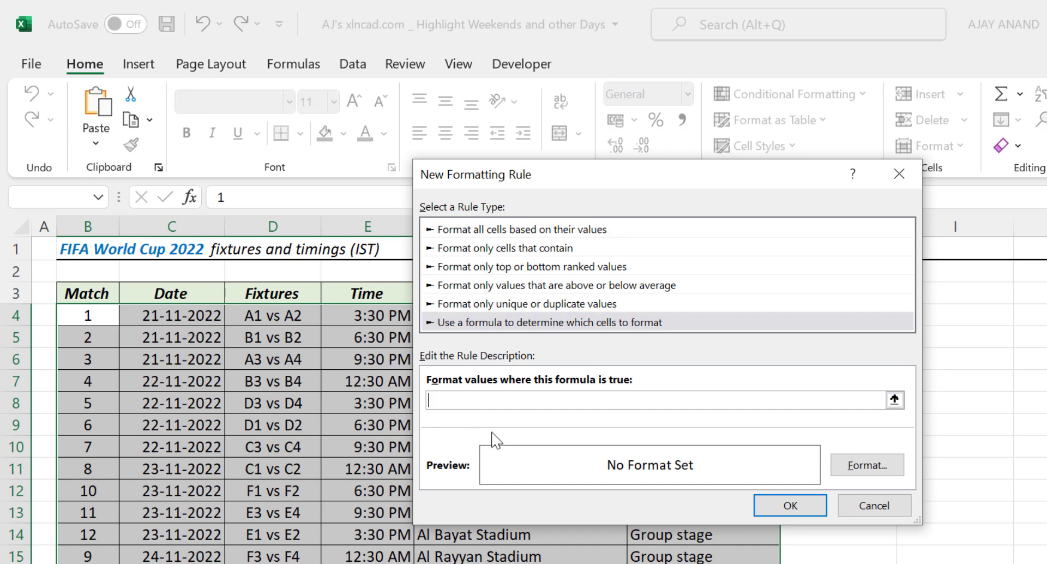
Step: Enter the rule formula =OR(TEXT($C4,"DDD")="Sat",TEXT($C4,"DDD")="Sun"), keeping only the column of the date reference absolute
text(=OR(TEXT()
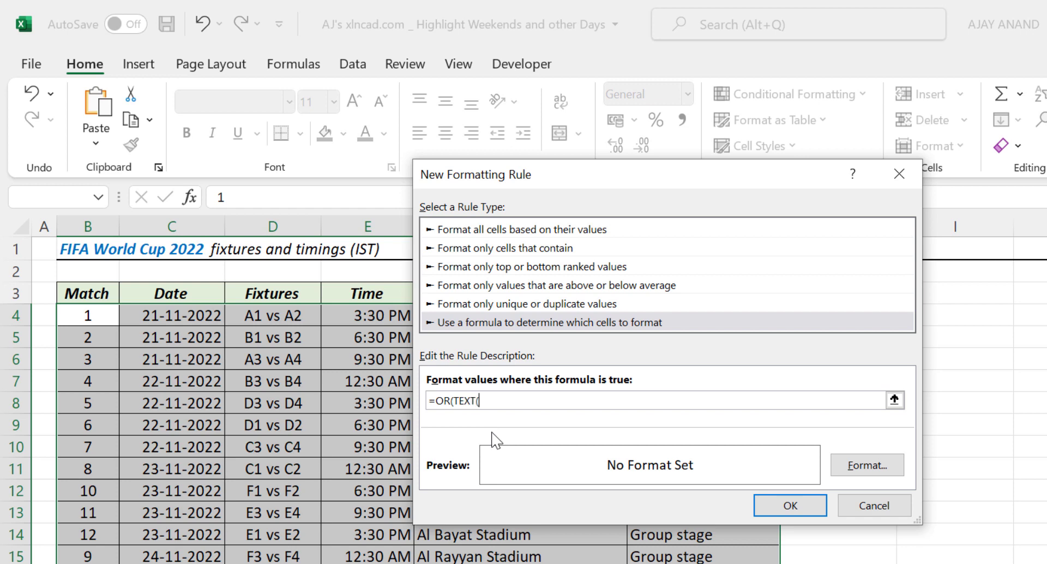
click(177, 316)
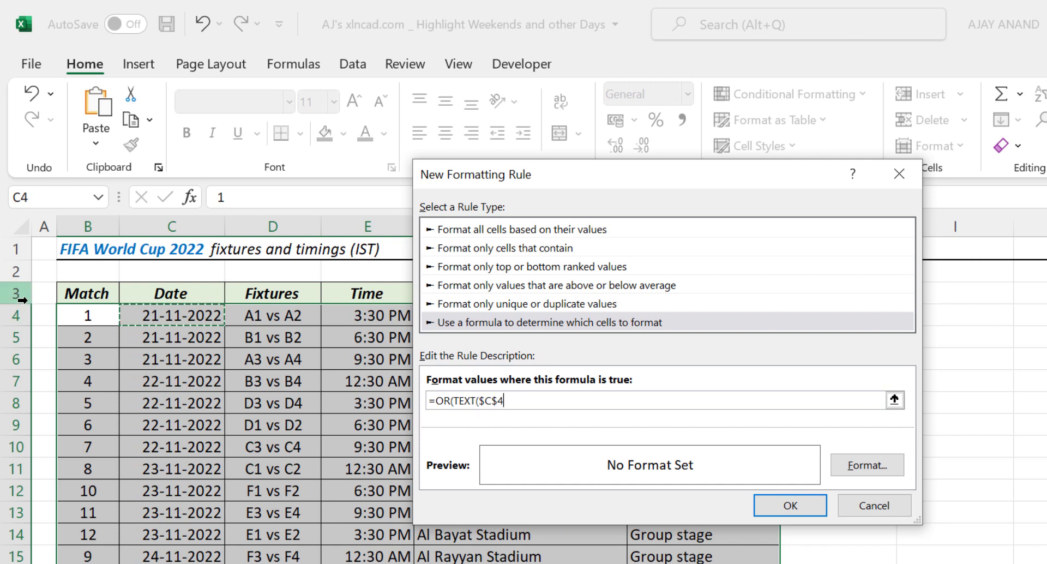
click(496, 401)
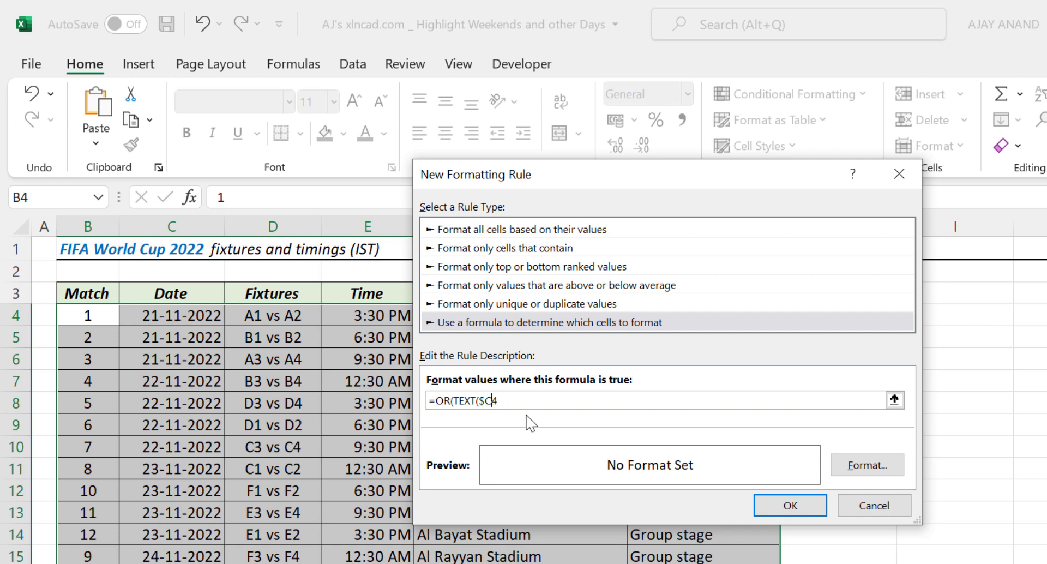
text(,)
text(TEXT()
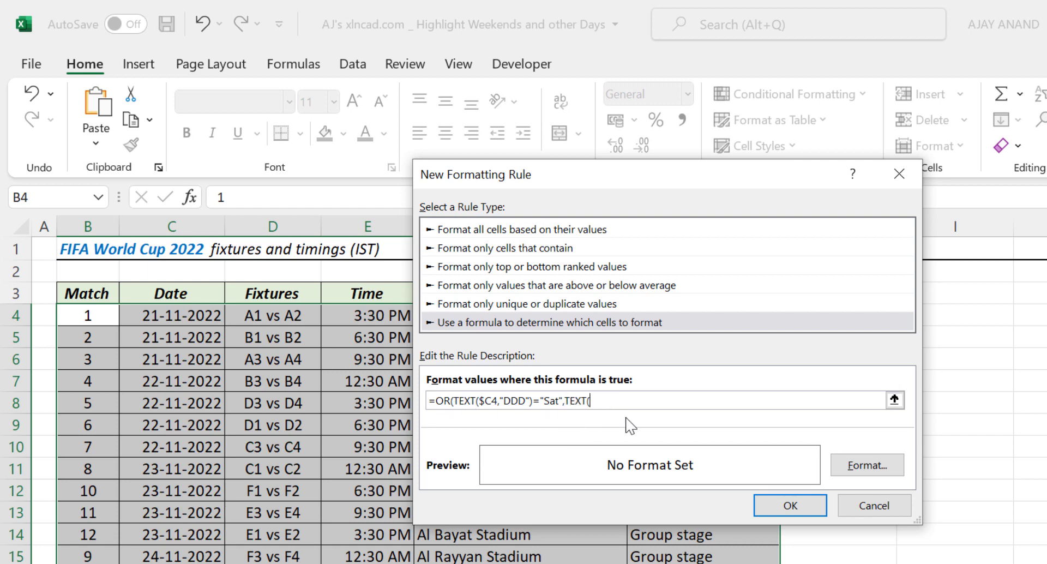
click(181, 317)
click(609, 402)
key(Right)
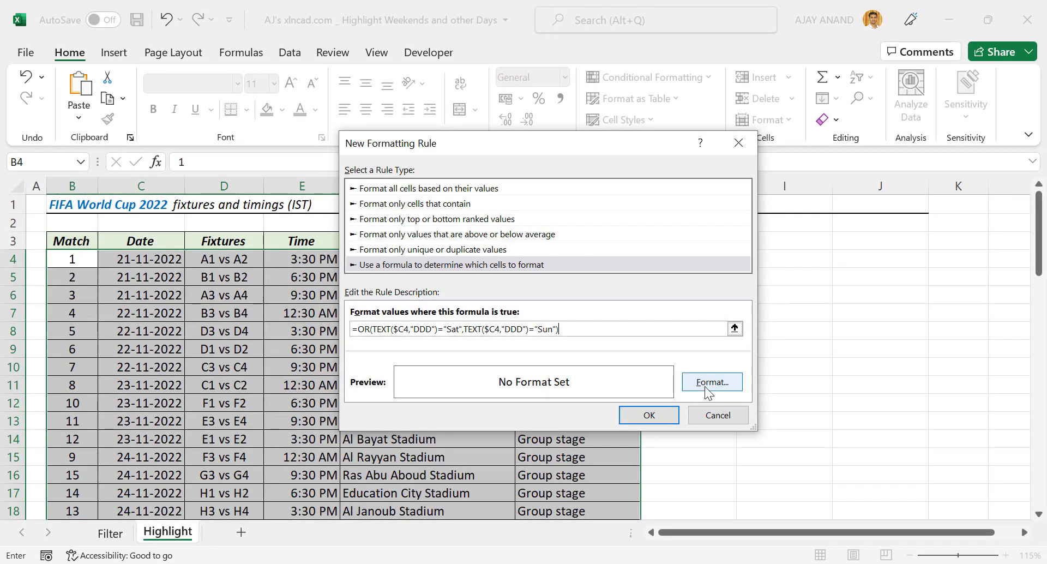
Step: Give the weekend rule a yellow background fill and apply it to the fixtures
click(709, 384)
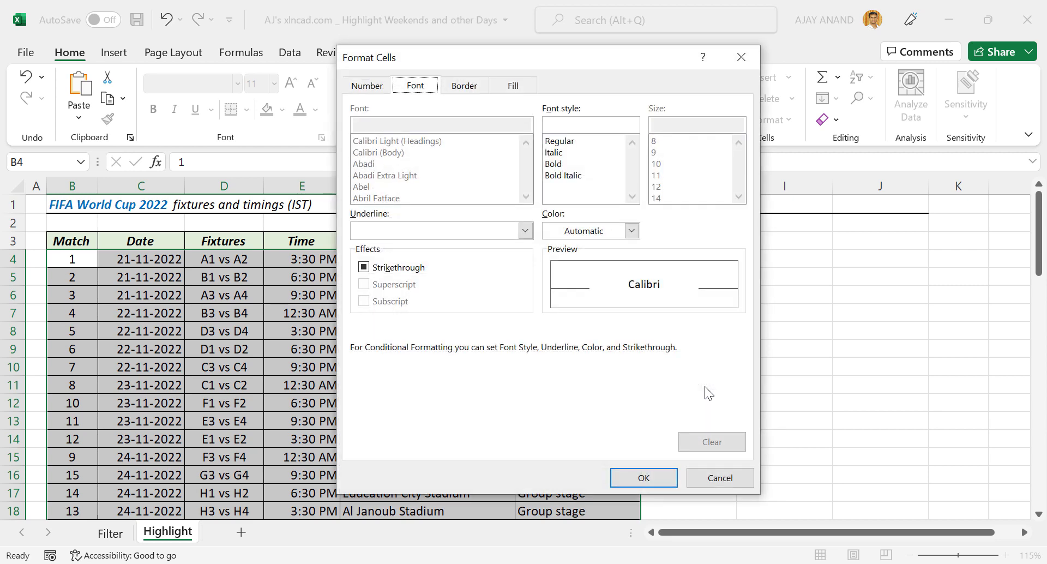
click(514, 86)
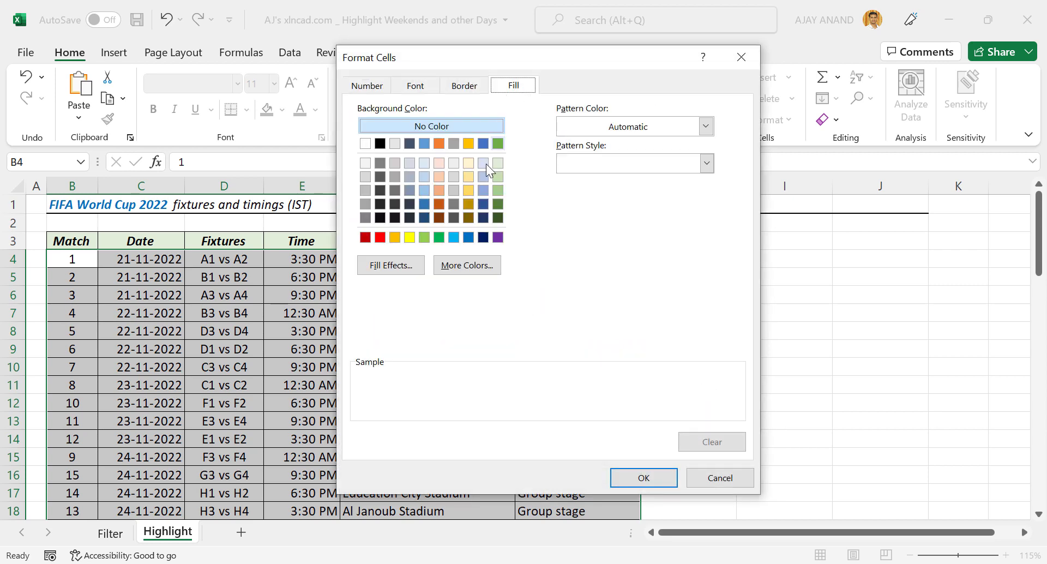
click(410, 241)
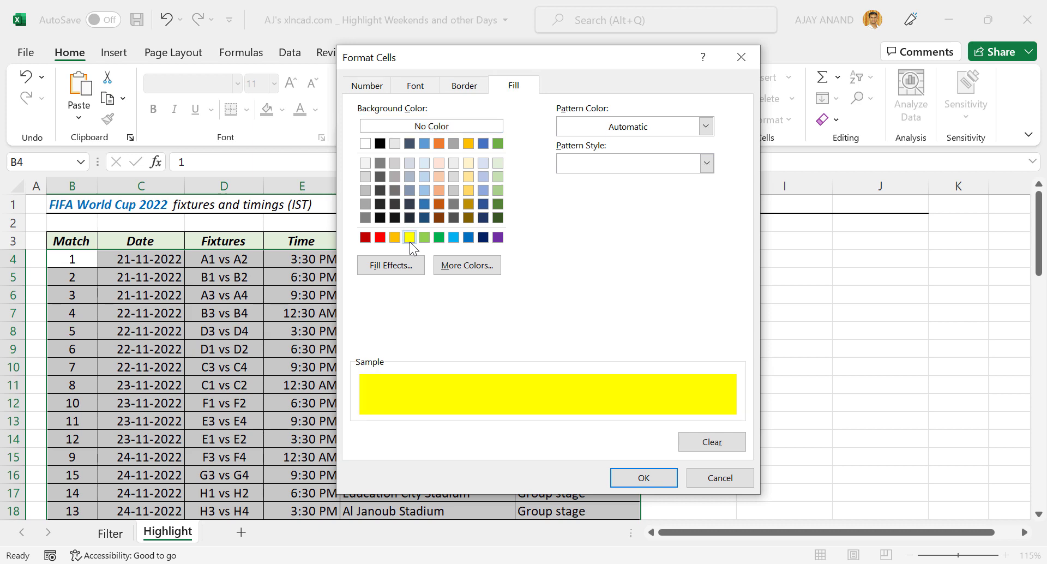
click(639, 477)
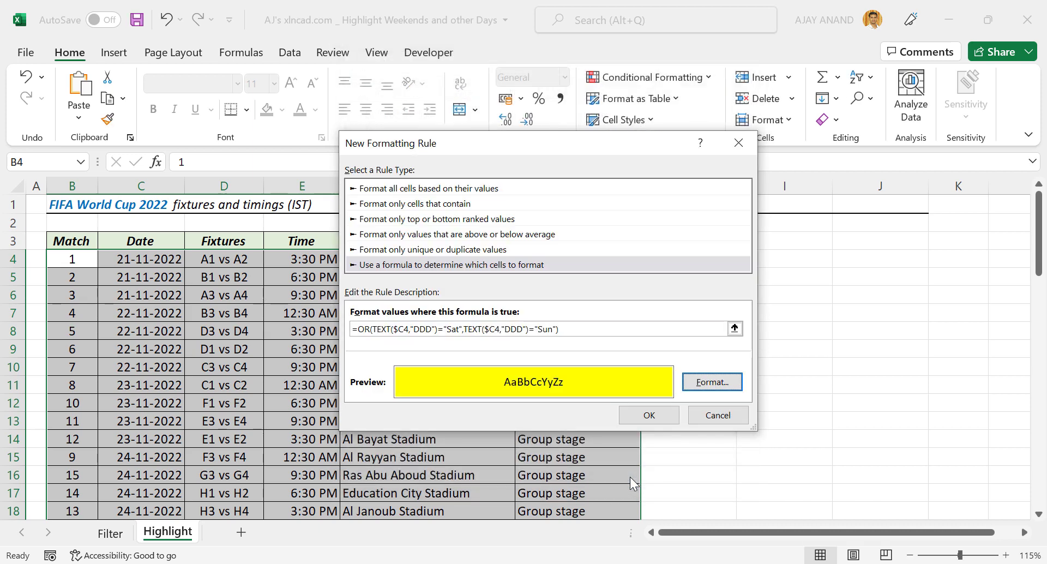
click(649, 414)
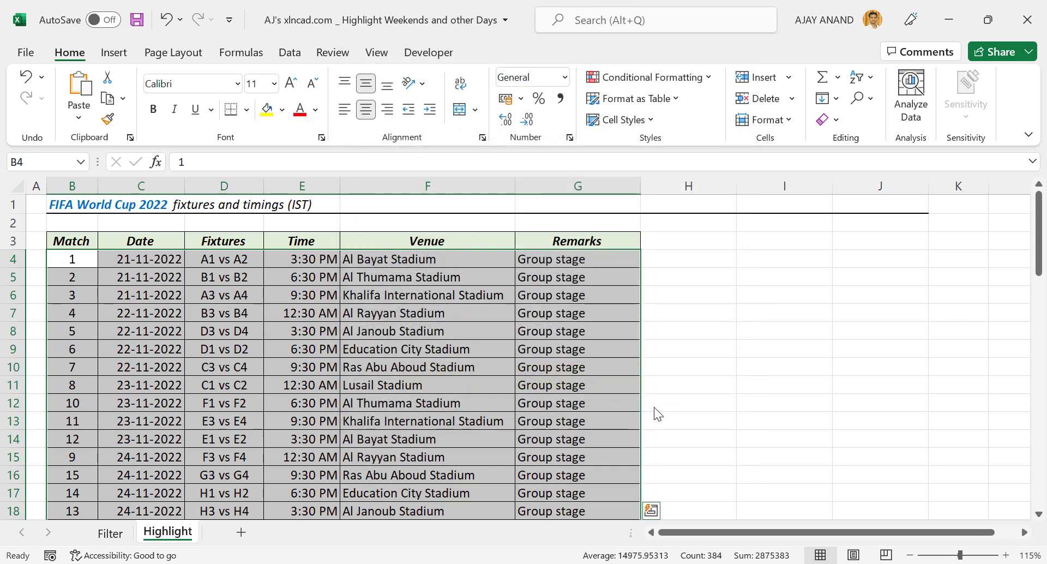
Step: Look through the fixtures table to see which rows and dates the weekend rule highlights
scroll(452, 376, down, 5)
scroll(453, 377, down, 1)
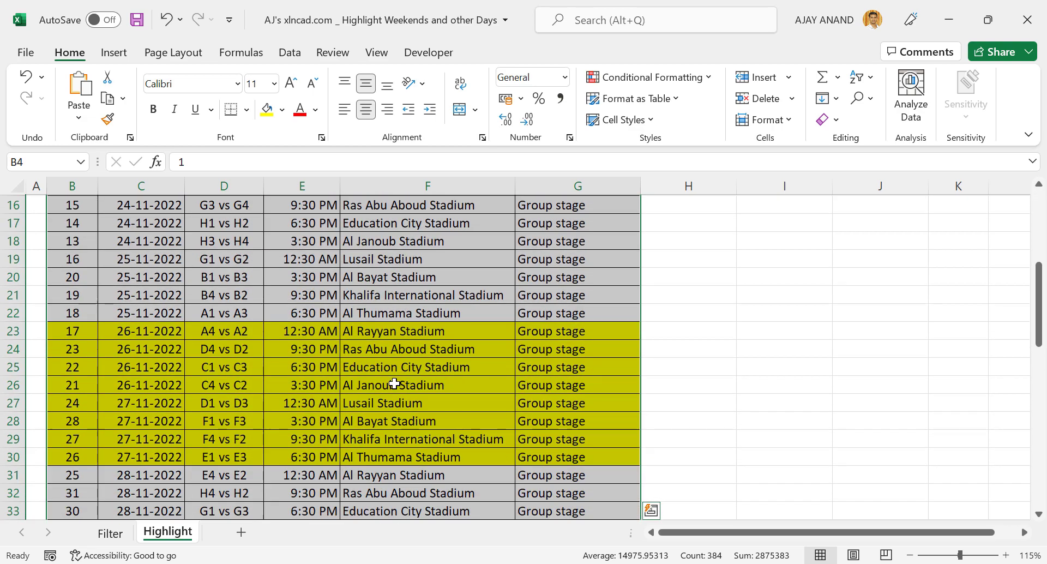
click(394, 385)
scroll(162, 349, down, 10)
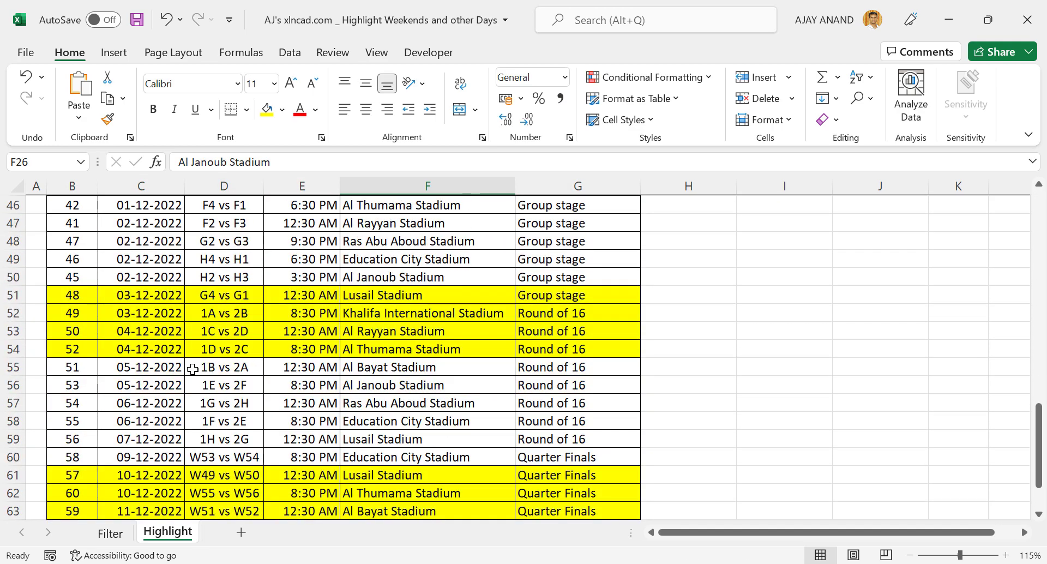
scroll(159, 387, down, 4)
scroll(156, 391, up, 14)
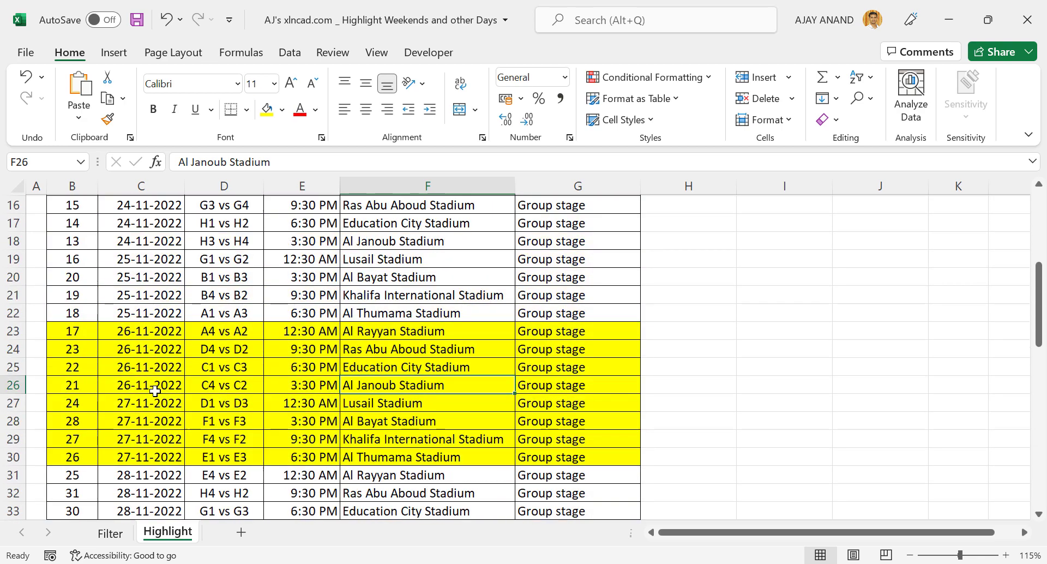
scroll(153, 398, down, 5)
Step: Compare the weekend fixtures listed on the Filter sheet with the highlighted rows on the Highlight sheet
click(111, 533)
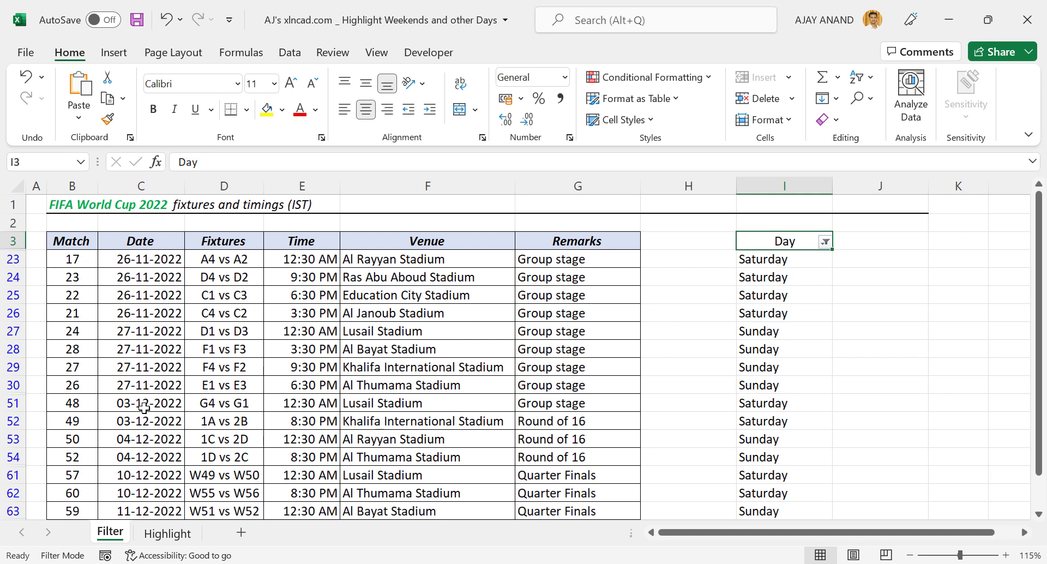
scroll(145, 472, down, 1)
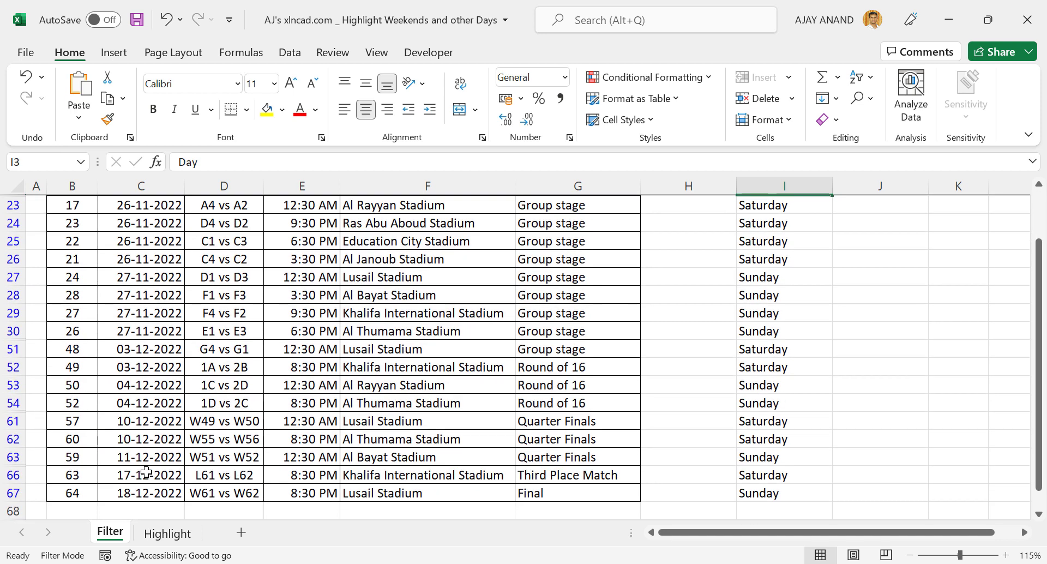
click(167, 533)
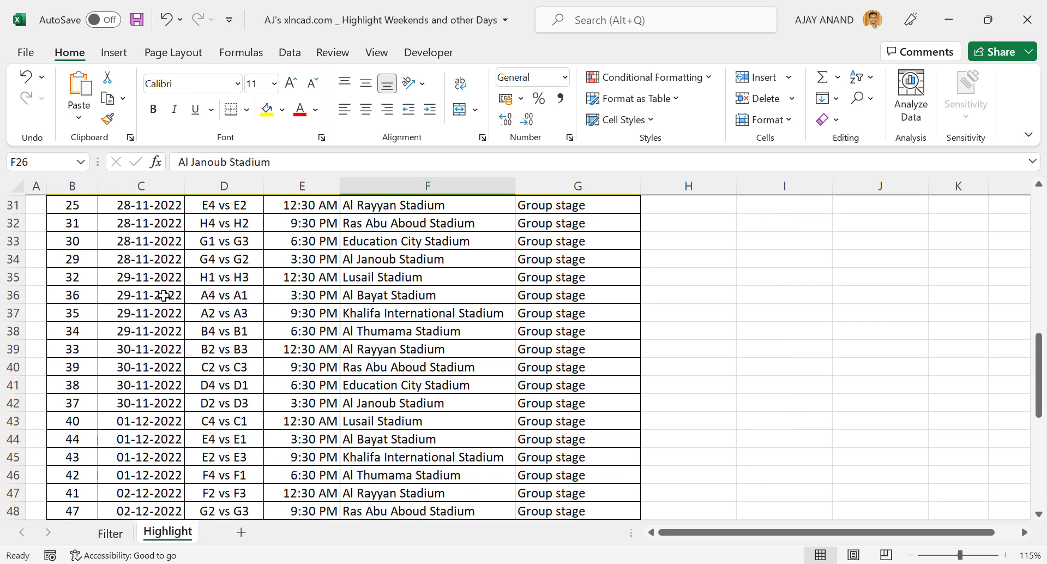
scroll(163, 296, up, 5)
scroll(146, 358, down, 9)
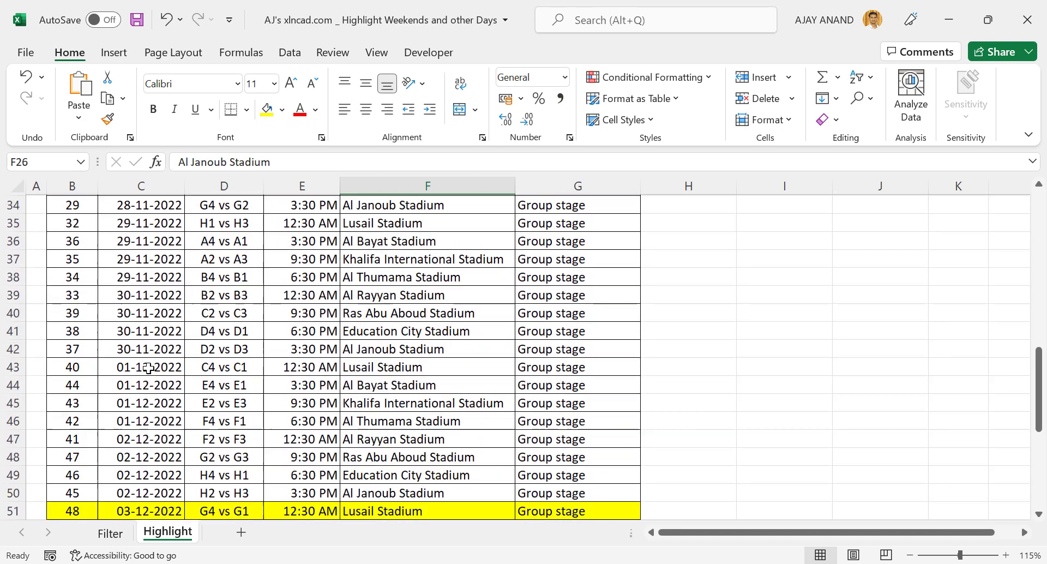
scroll(143, 353, down, 4)
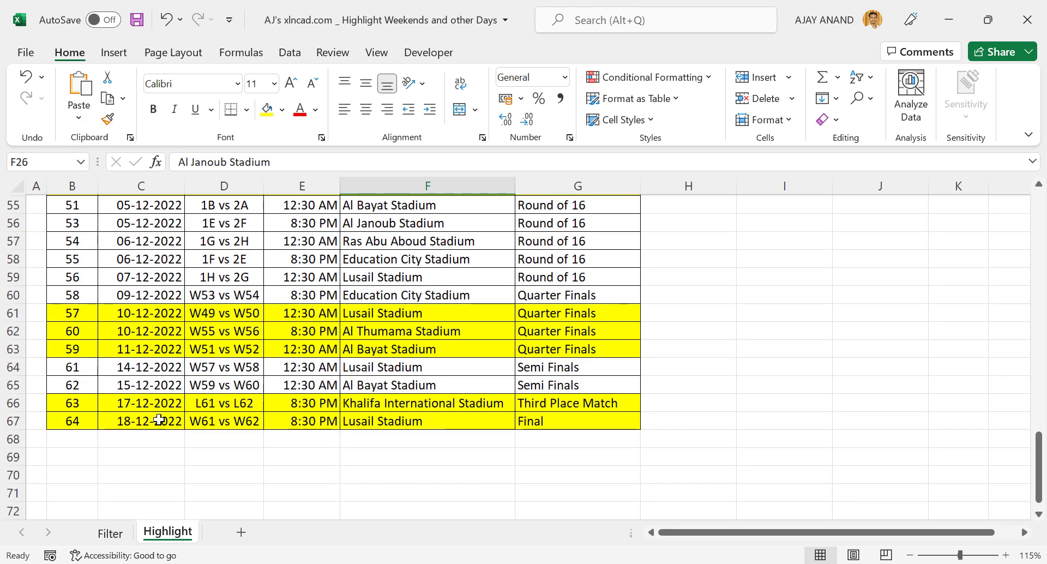
scroll(150, 419, up, 13)
scroll(159, 418, up, 5)
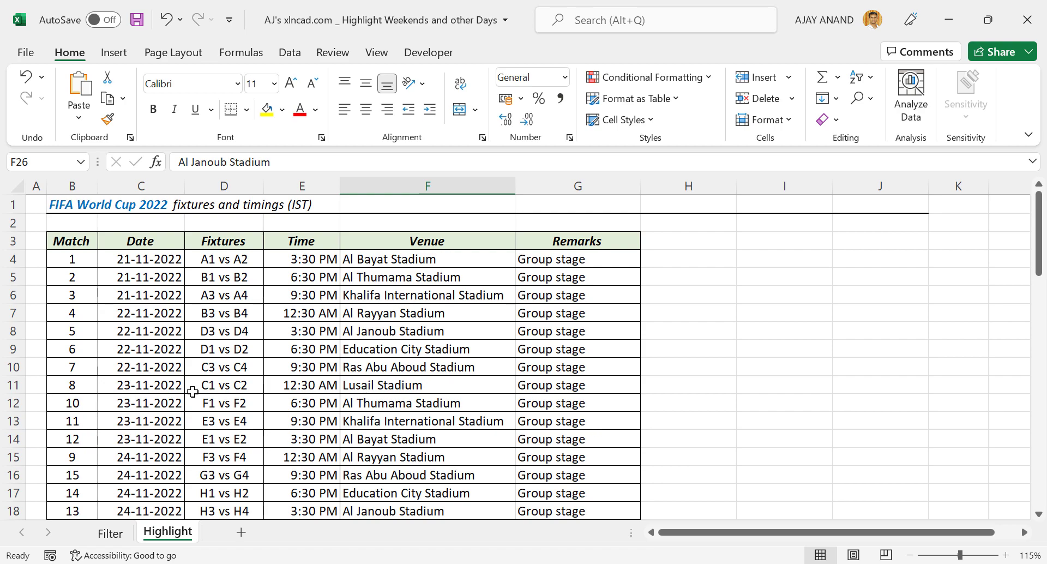
Step: Start a new formula-based conditional formatting rule for all the fixture rows, B4:G67, excluding the headers
drag(77, 258, 590, 493)
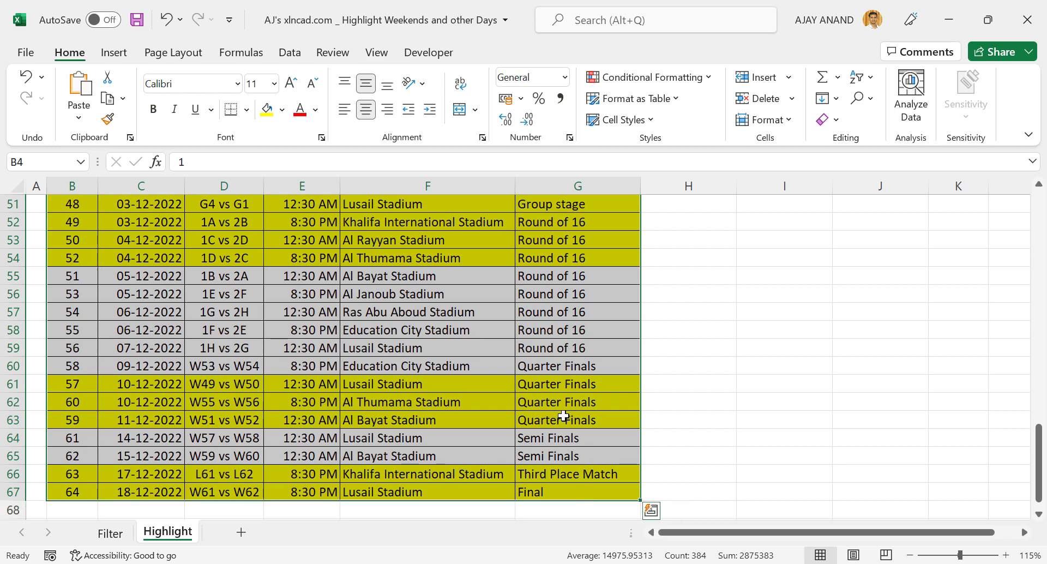
scroll(563, 416, up, 17)
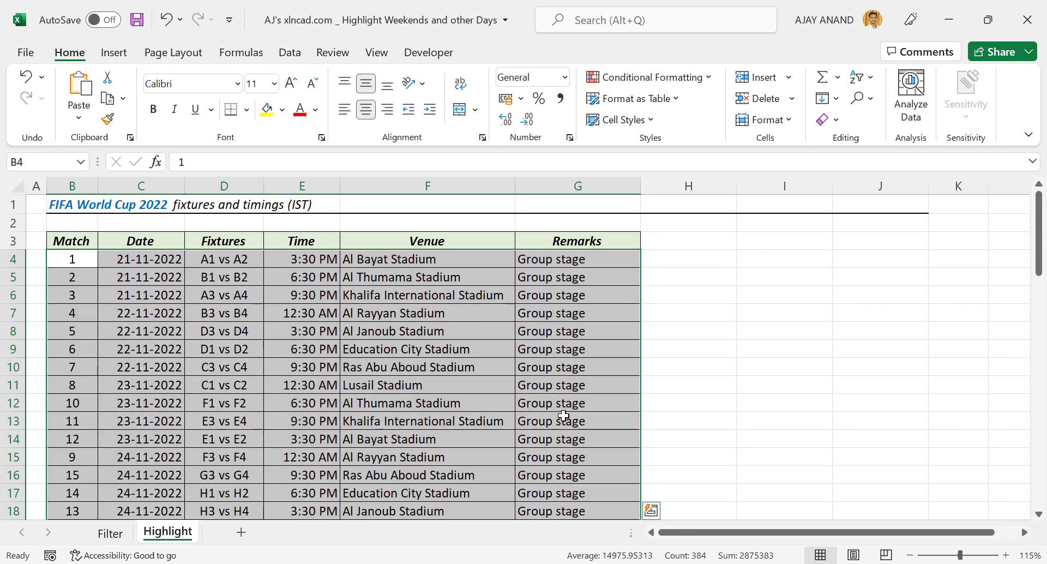
click(659, 78)
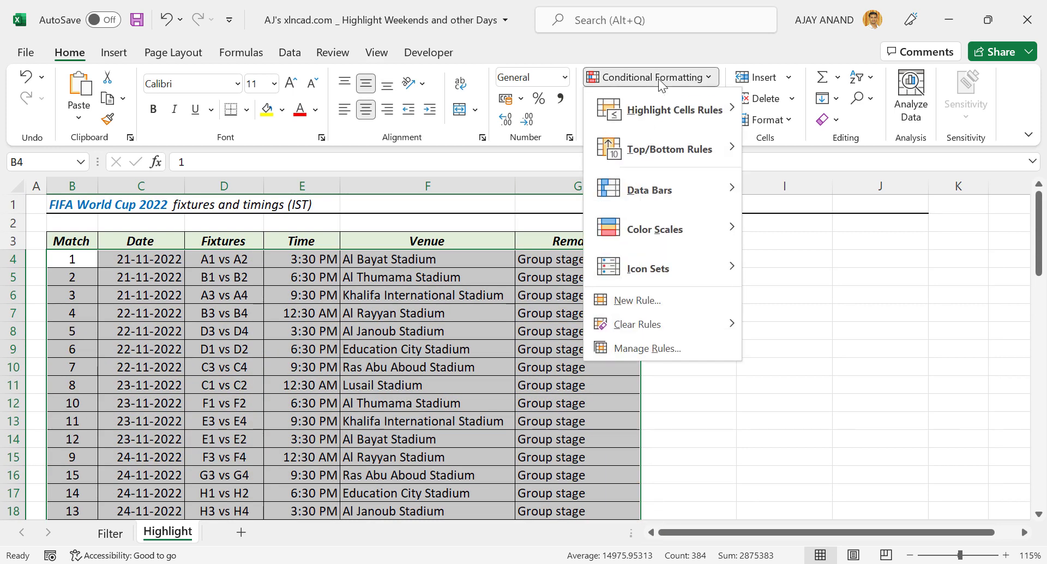
click(647, 306)
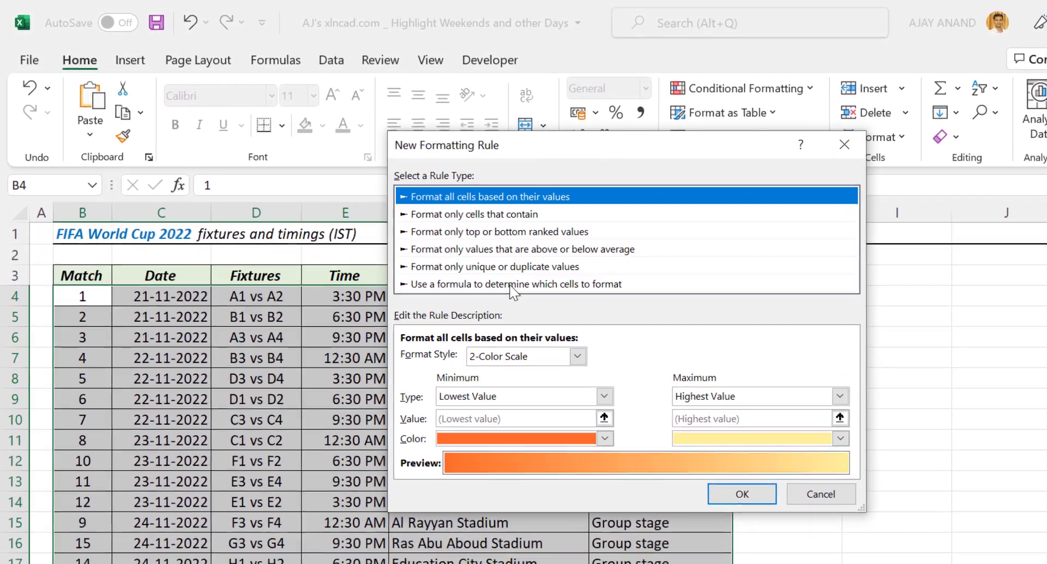
click(511, 285)
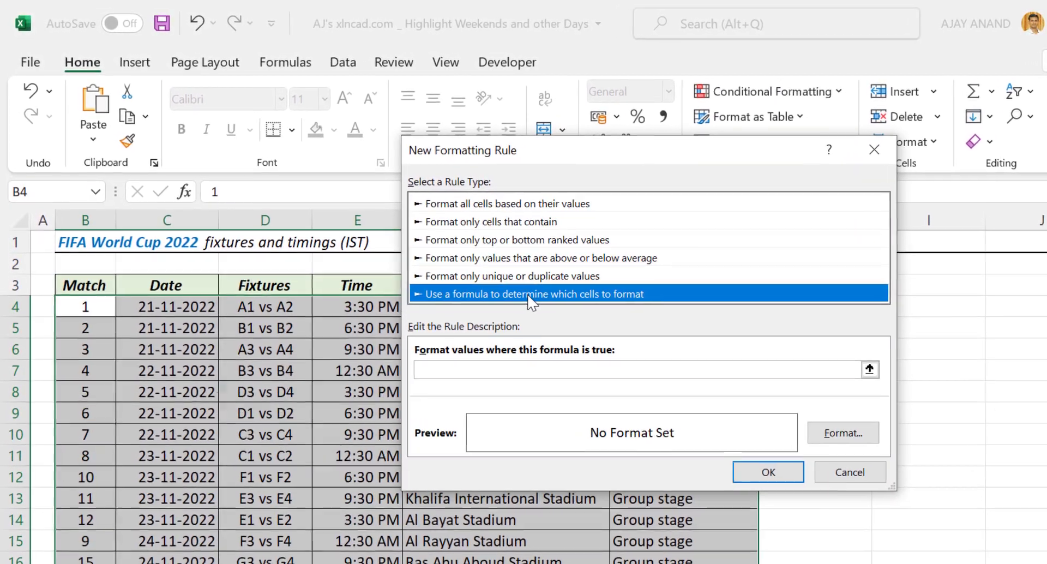
Step: Enter the rule formula =TEXT($C4,"DDD")="Wed", keeping only the column of the date reference absolute
click(432, 359)
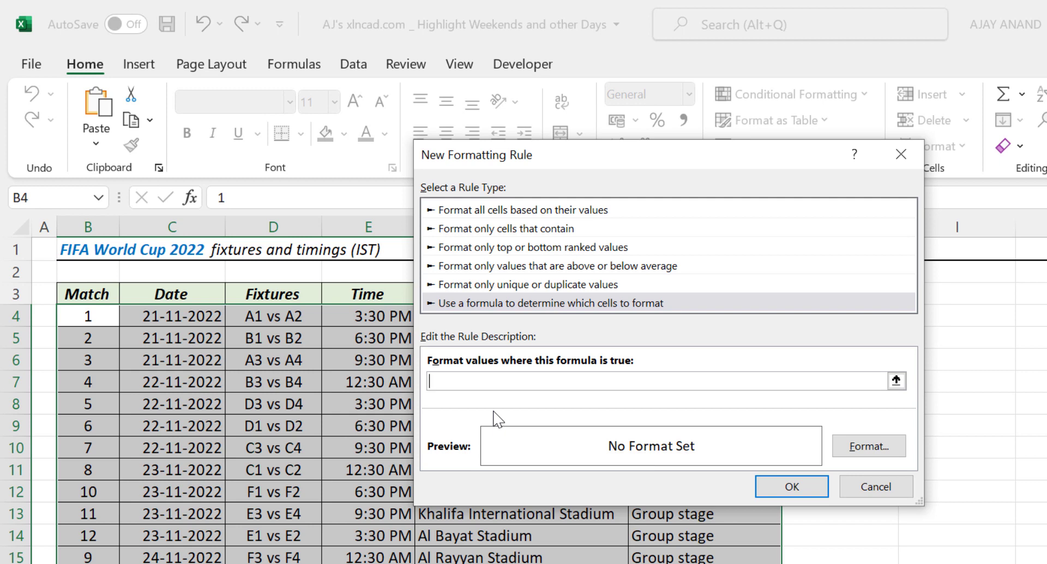
text(=TEXT()
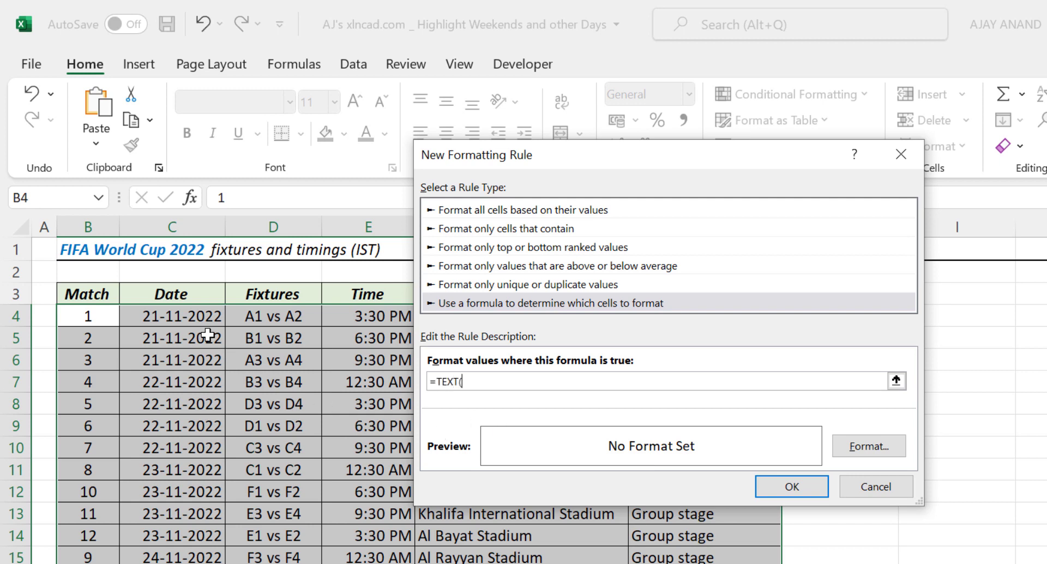
click(166, 316)
key(BackSpace)
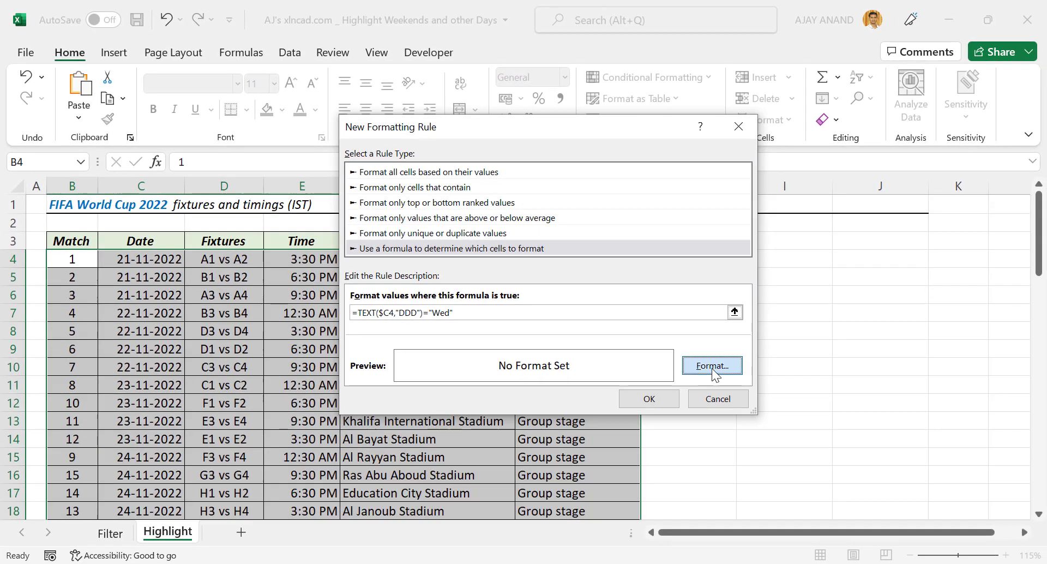
Step: Give the Wednesday rule a light blue background fill, apply it to the fixtures and deselect the range
click(713, 366)
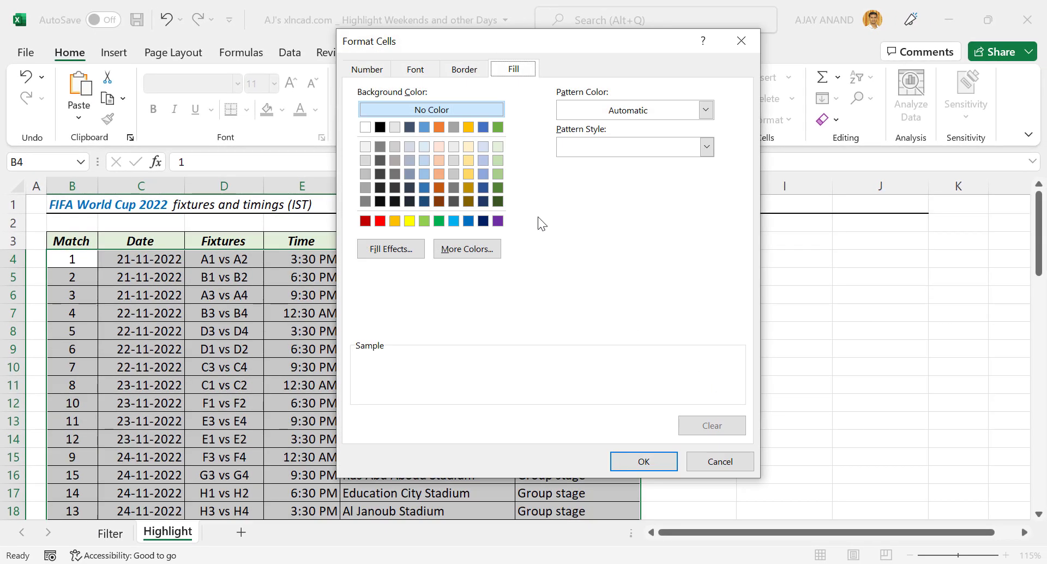
click(482, 161)
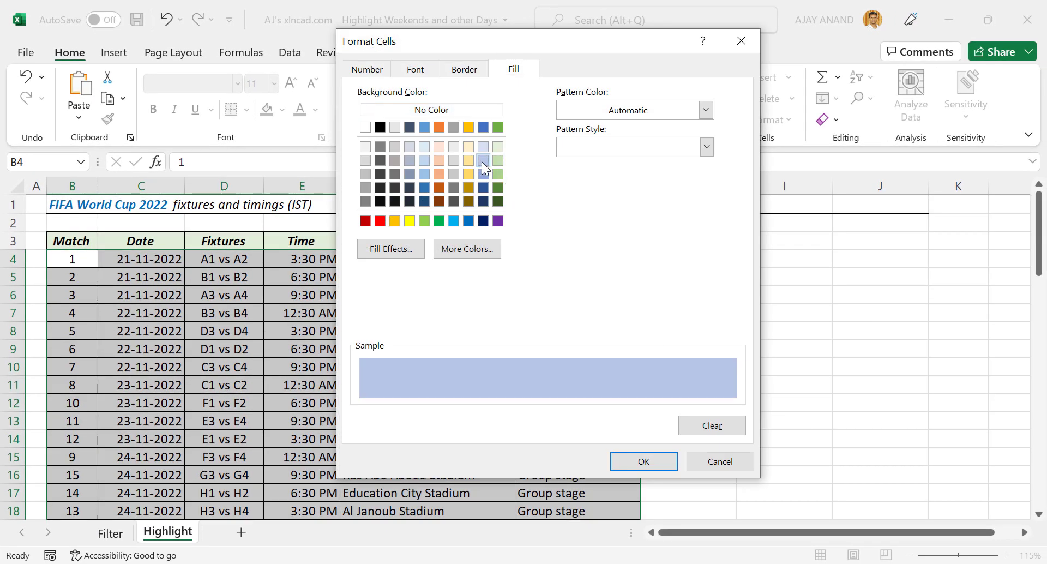
click(646, 459)
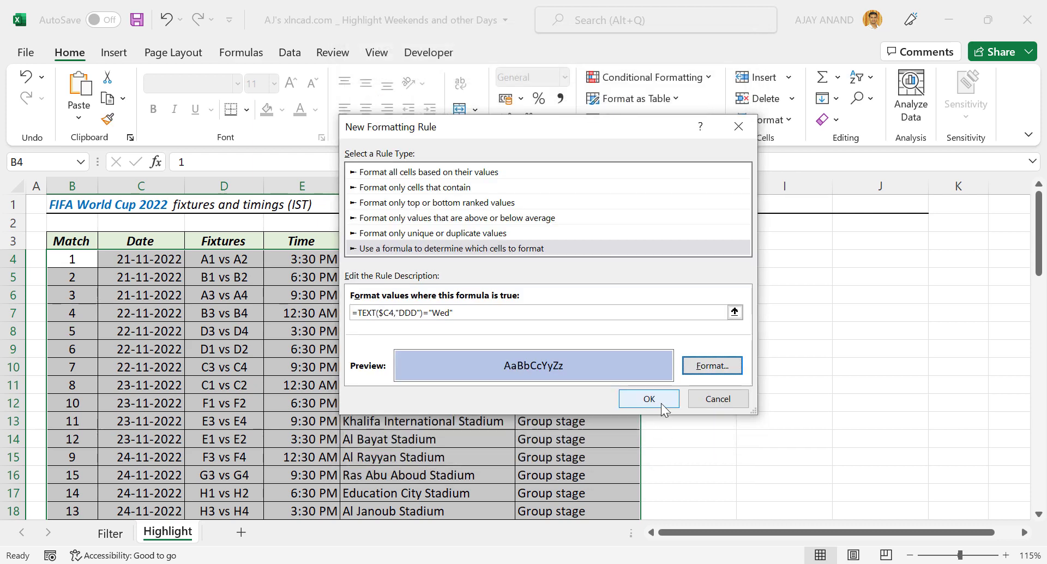
click(649, 398)
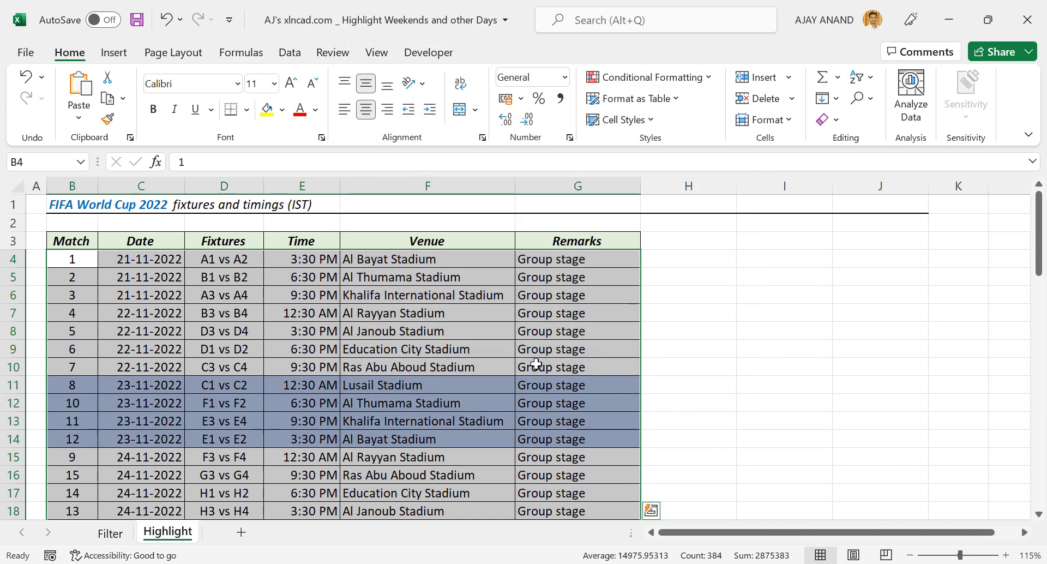
click(555, 361)
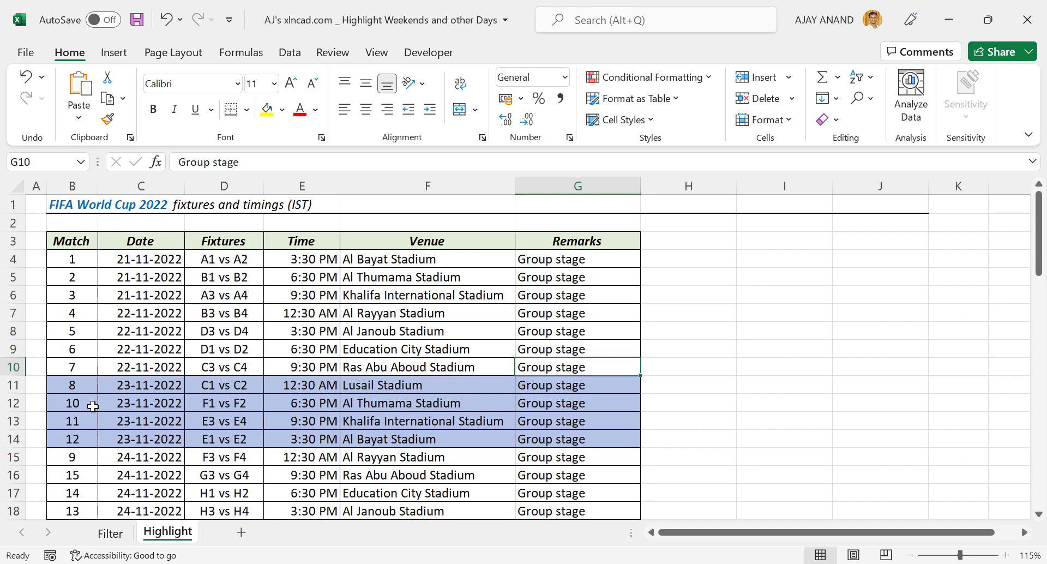
Step: Look through the fixtures table to check which rows the Wednesday and weekend rules highlight
scroll(247, 378, down, 1)
scroll(246, 378, down, 9)
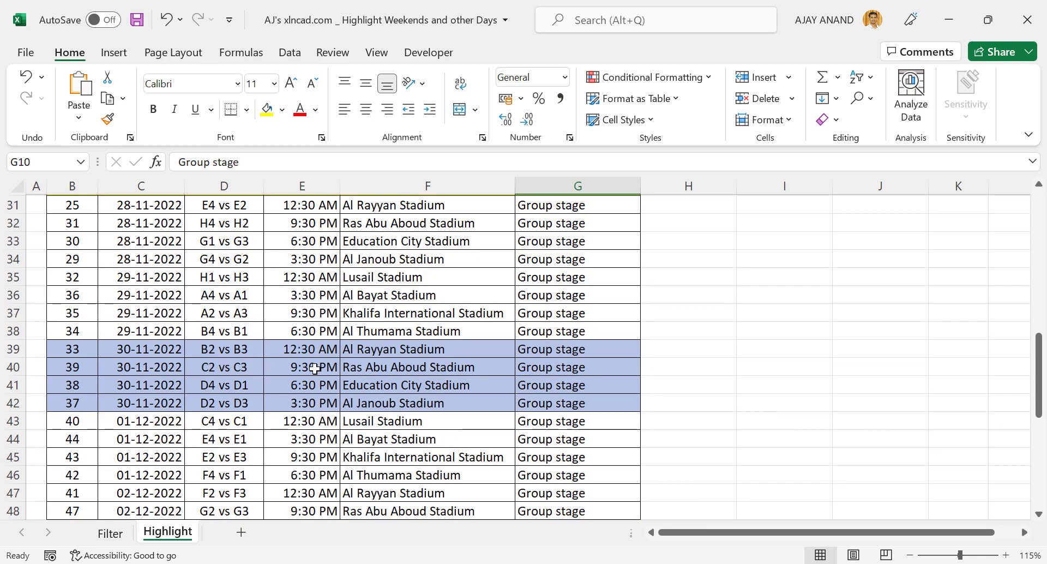
scroll(315, 369, down, 7)
scroll(289, 399, up, 12)
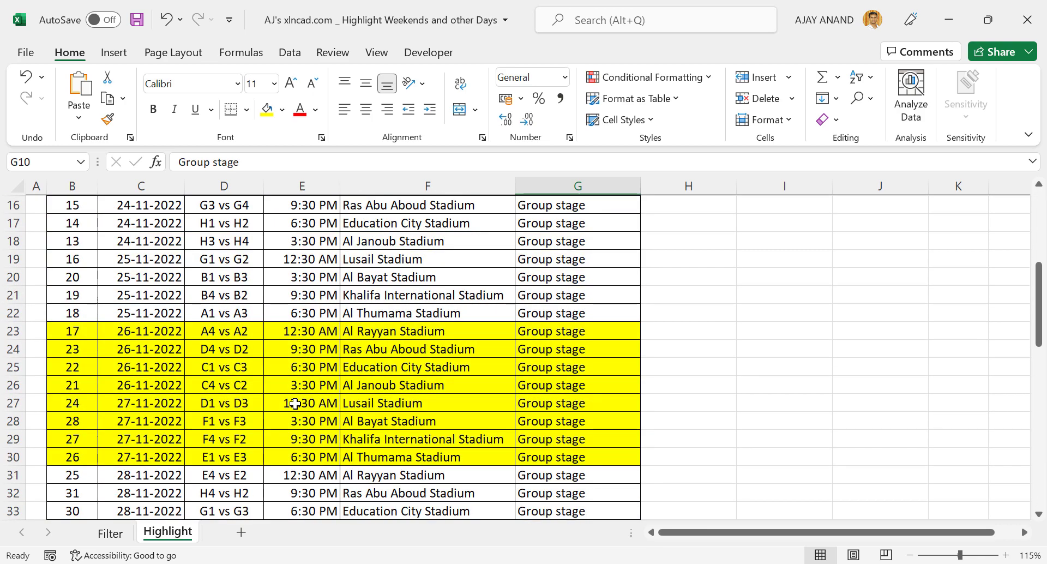
scroll(295, 403, up, 5)
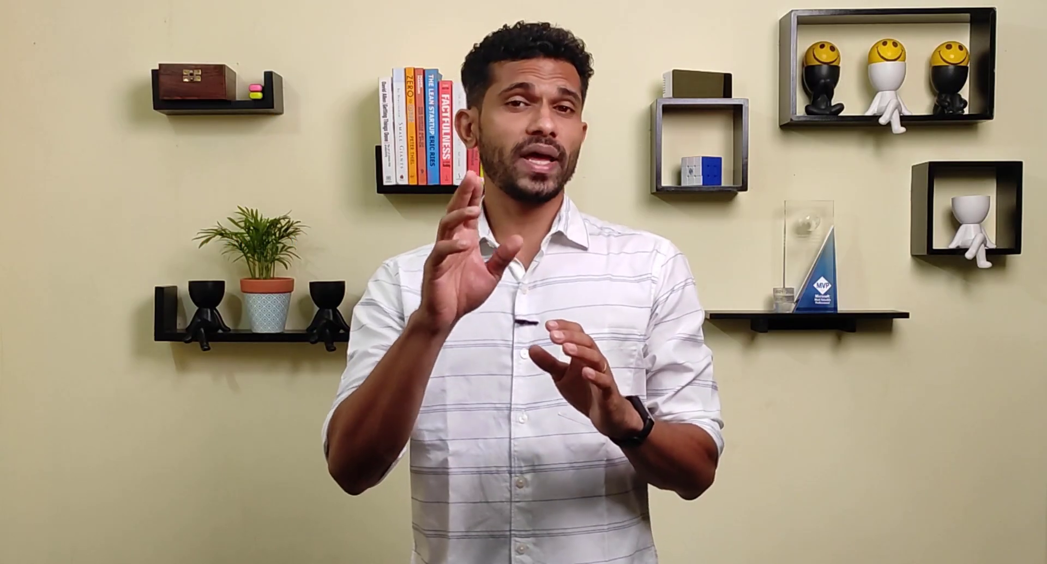